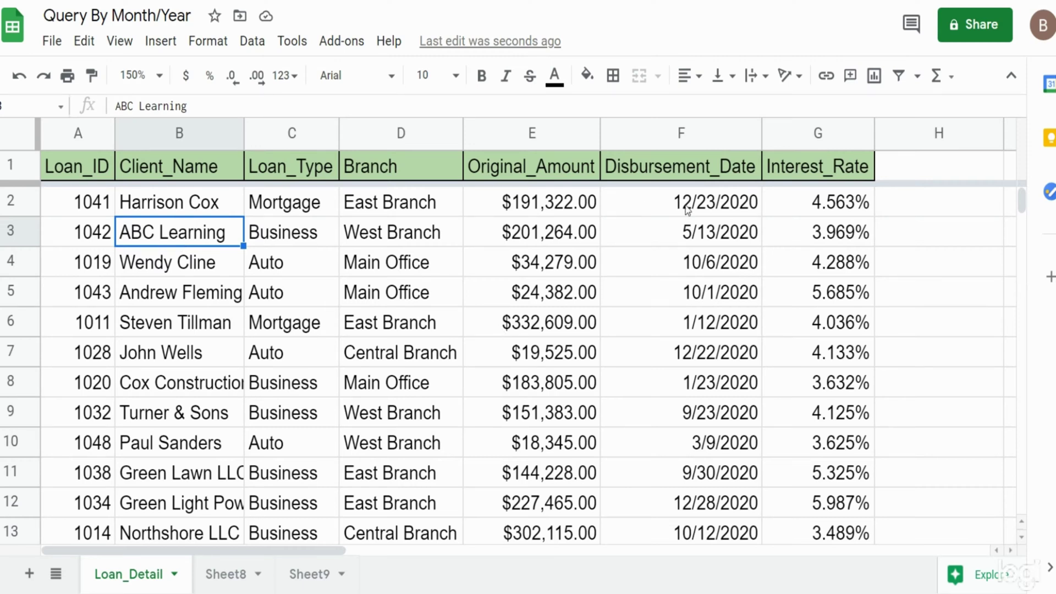
# - Select the Disbursement_Date column F on the Loan_Detail sheet
pyautogui.click(714, 134)
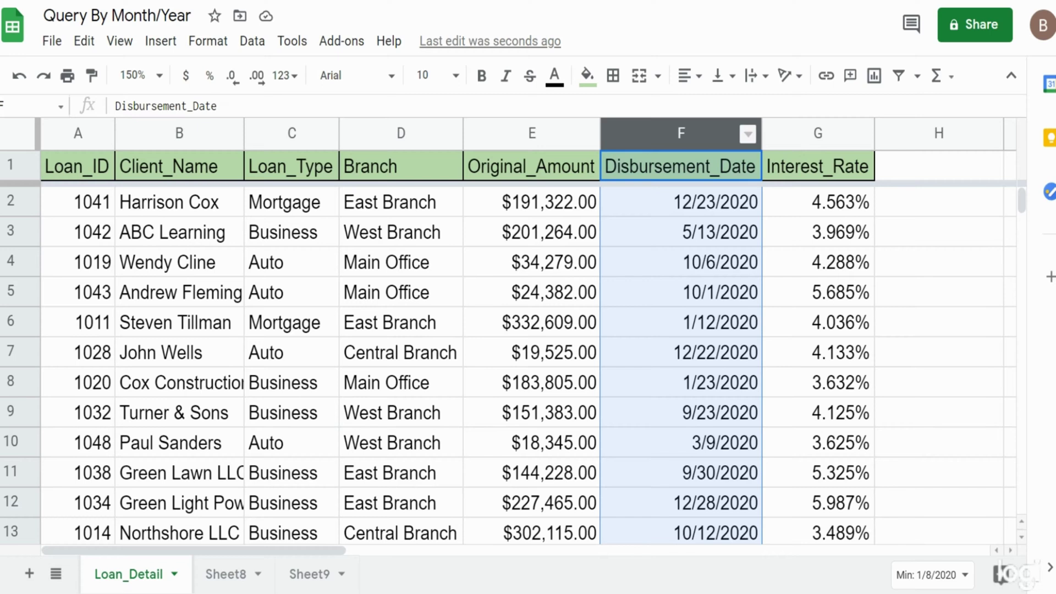
# - Add a new sheet and start =Query( in its cell A2
pyautogui.click(30, 574)
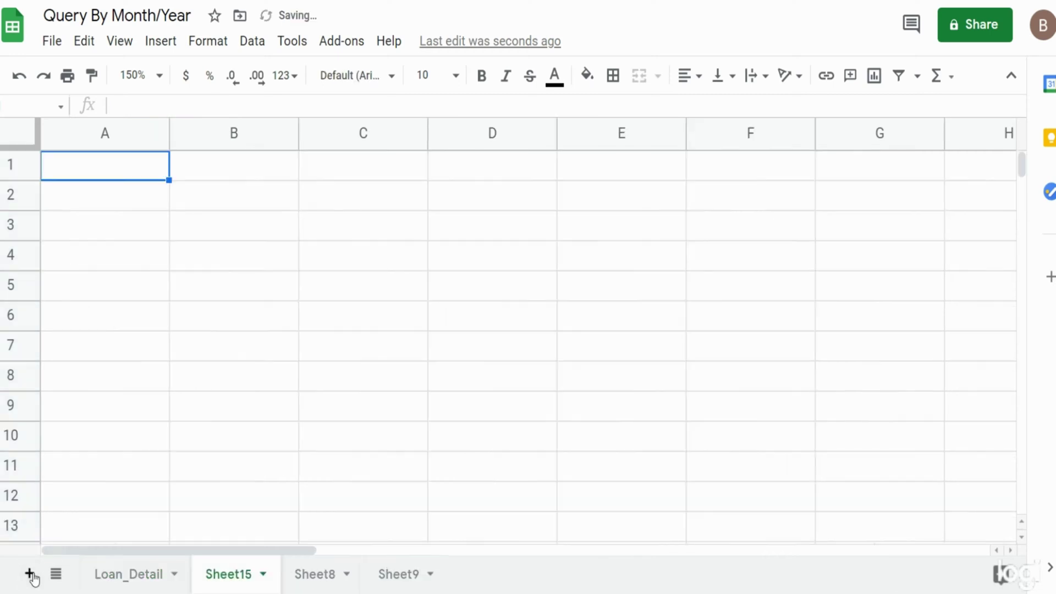
pyautogui.click(122, 196)
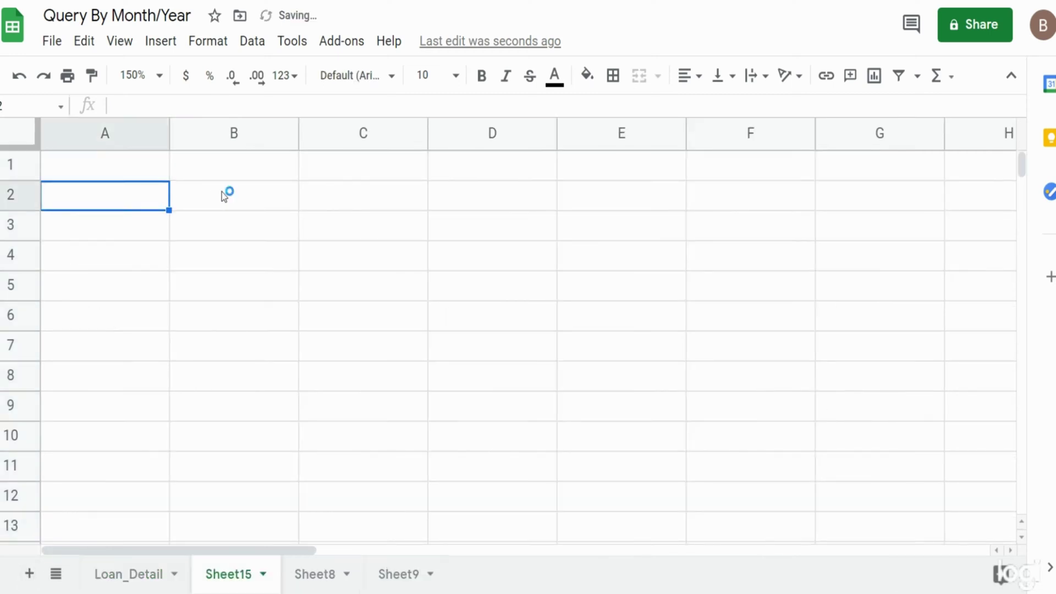
pyautogui.write('=Query')
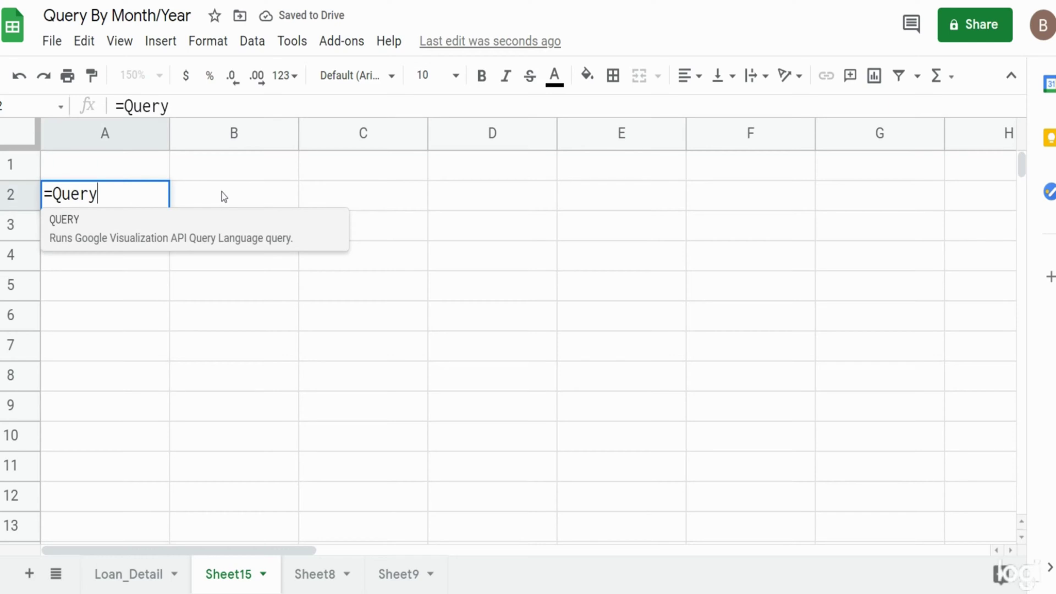
pyautogui.write('(')
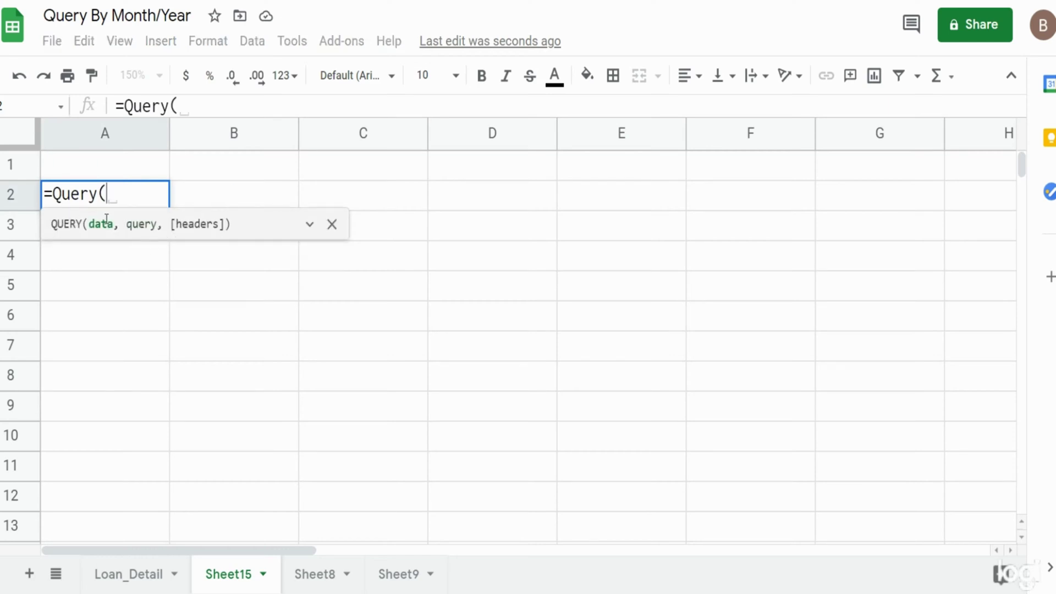
# - Use the absolute range Loan_Detail!$A$1:$G$37 as the query data
pyautogui.click(147, 575)
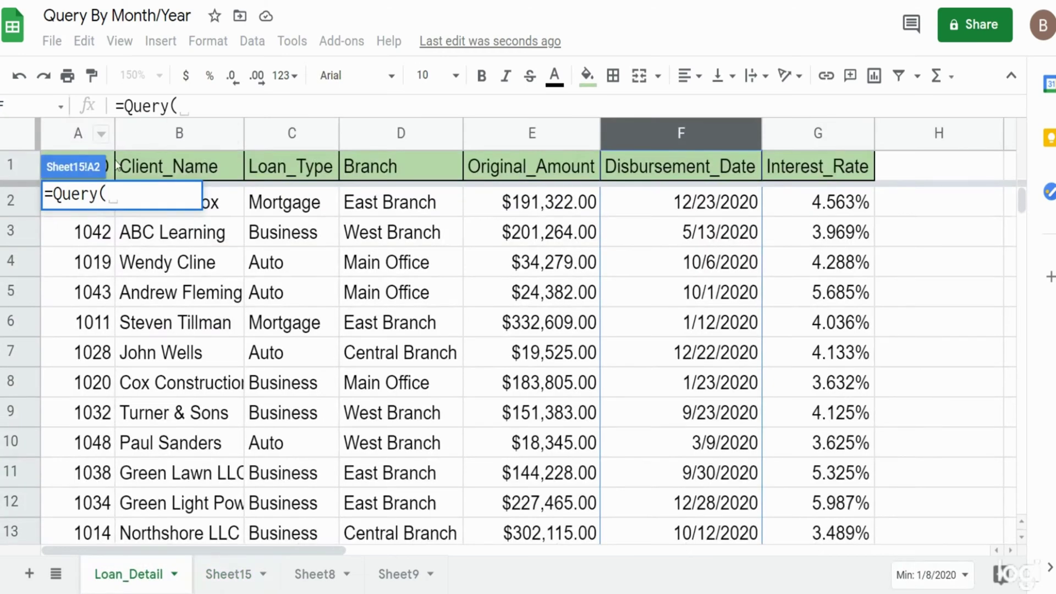
pyautogui.click(112, 168)
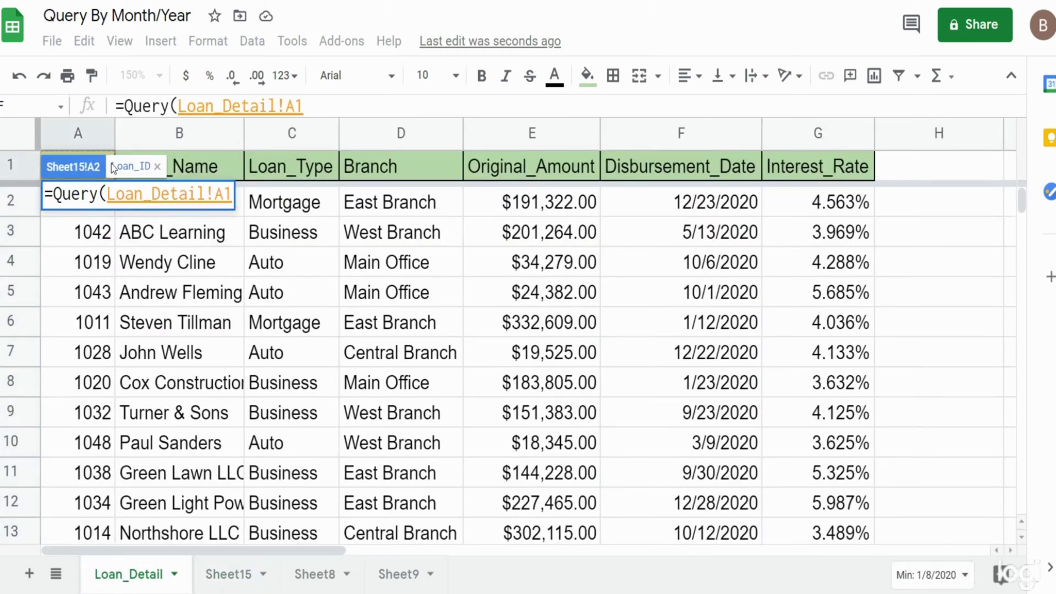
pyautogui.hotkey('ctrl', 'shift', 'Right')
pyautogui.hotkey('ctrl', 'shift', 'Down')
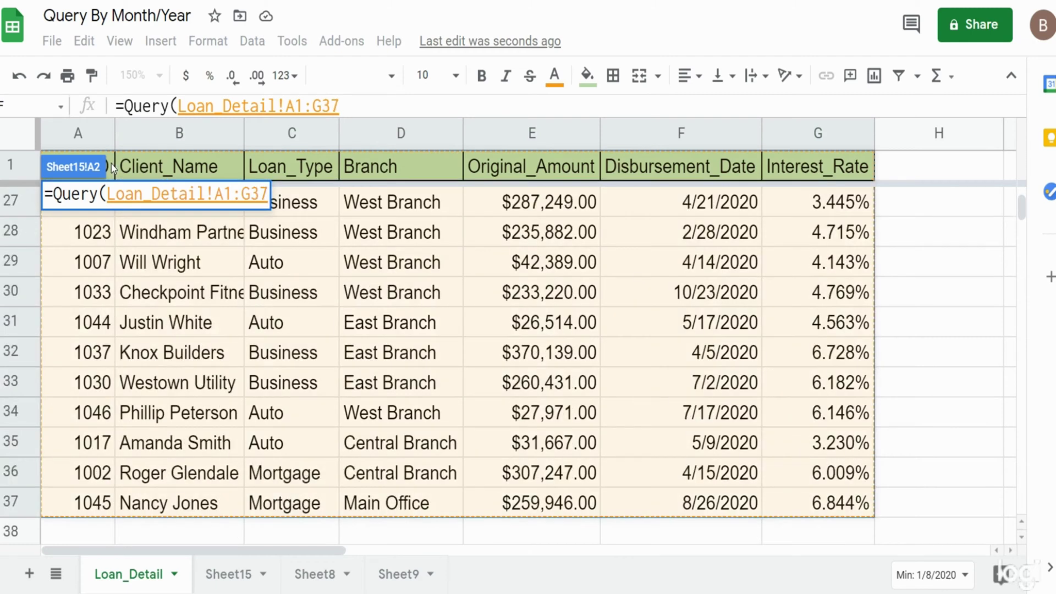
pyautogui.press('F4')
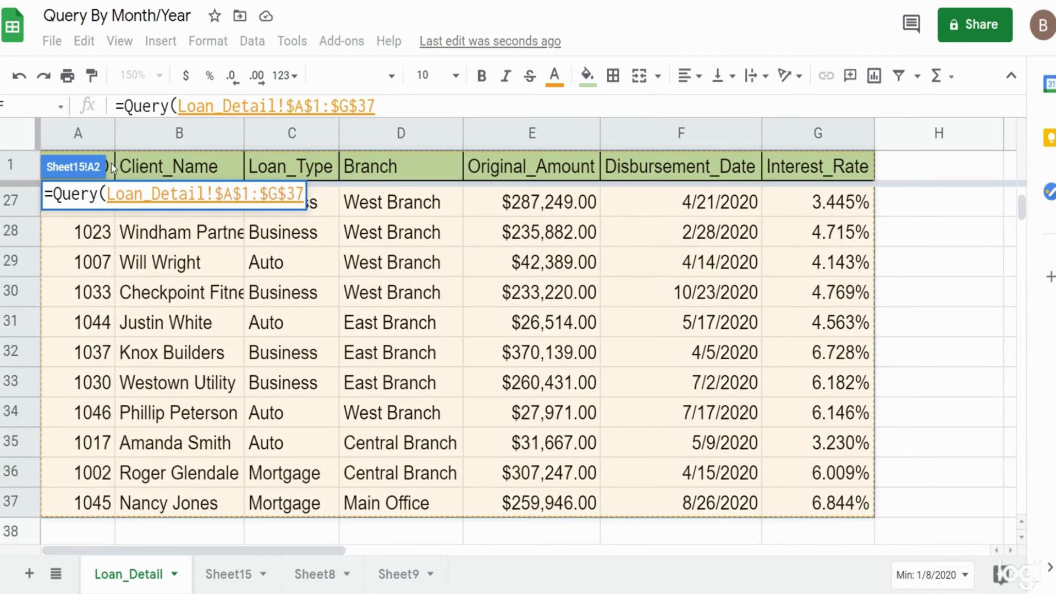
# - Write the query string "Select Month(F)+1,Year(F),Sum(E)" after the data range
pyautogui.write(', ')
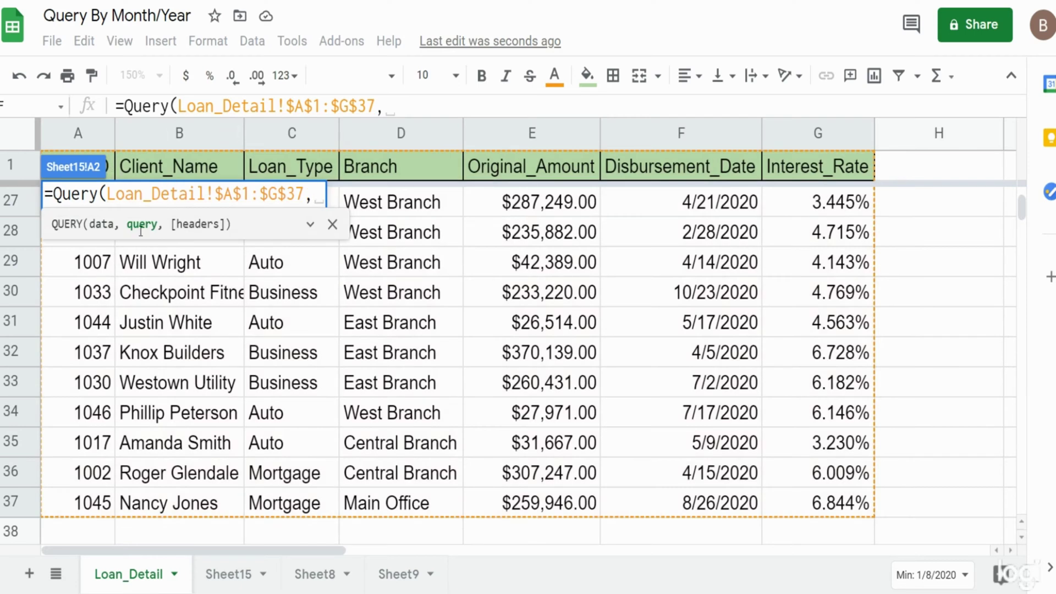
pyautogui.write('"Se')
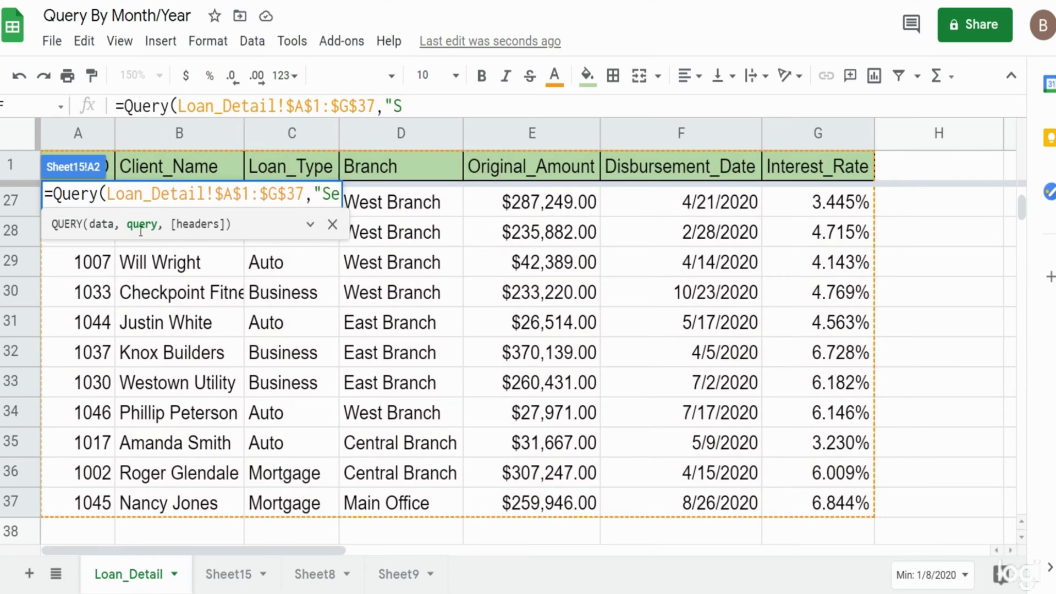
pyautogui.write('lect')
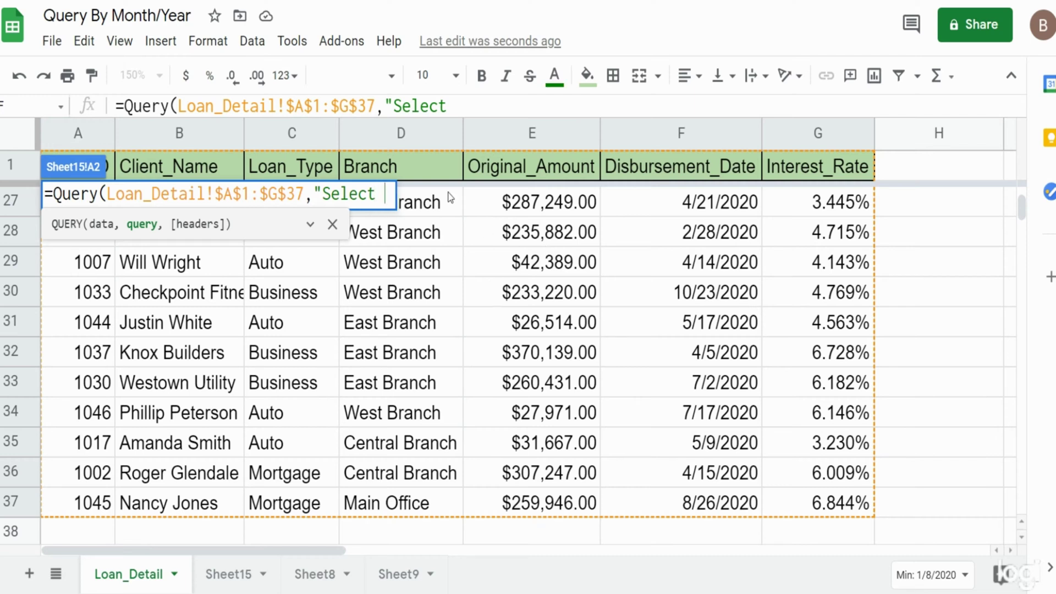
pyautogui.write('Month')
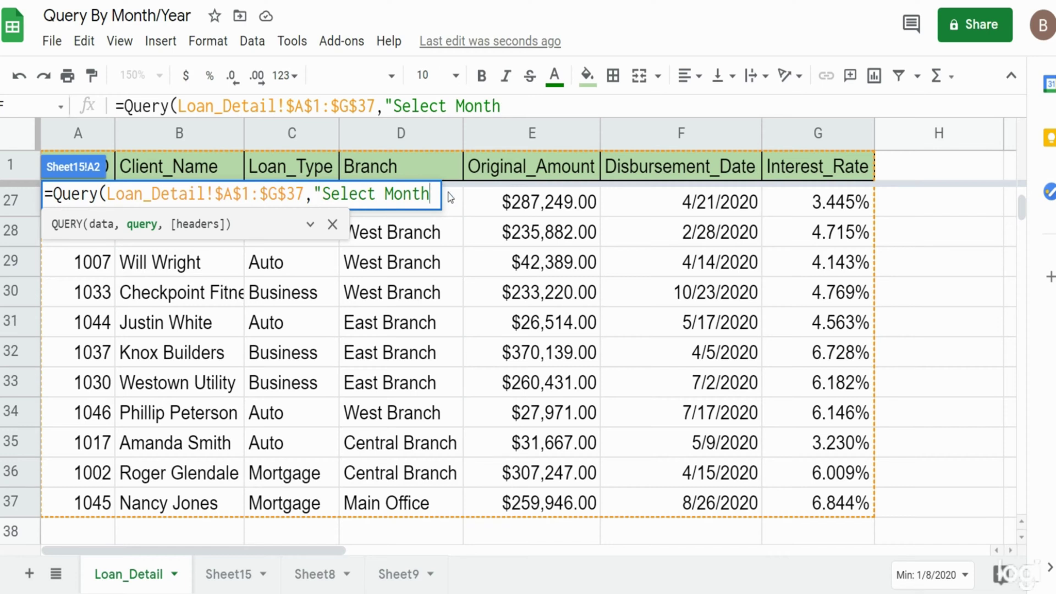
pyautogui.write('(F')
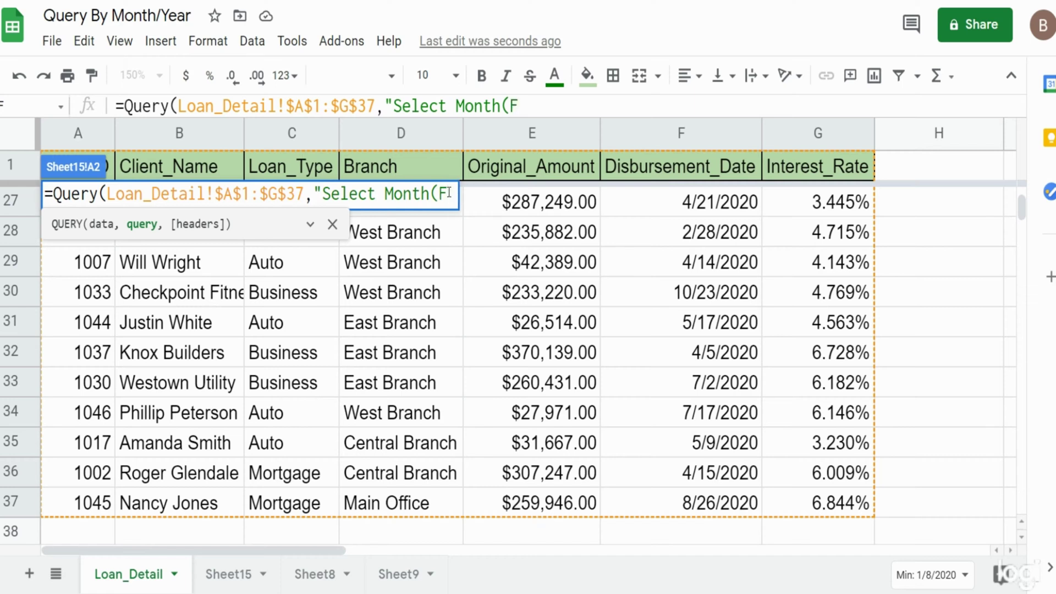
pyautogui.write(')')
pyautogui.write('+')
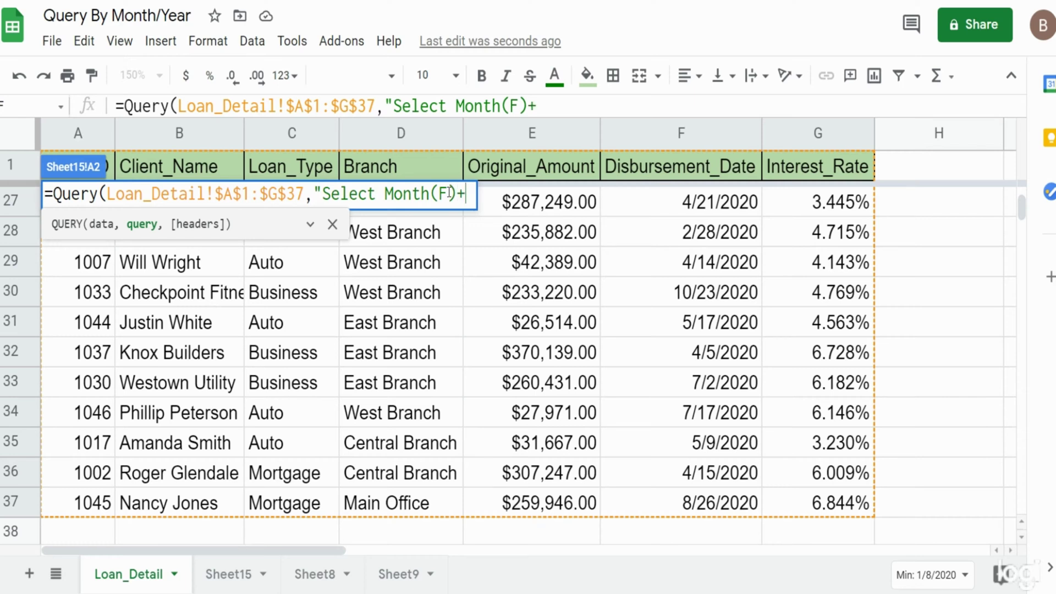
pyautogui.write('1')
pyautogui.write(',')
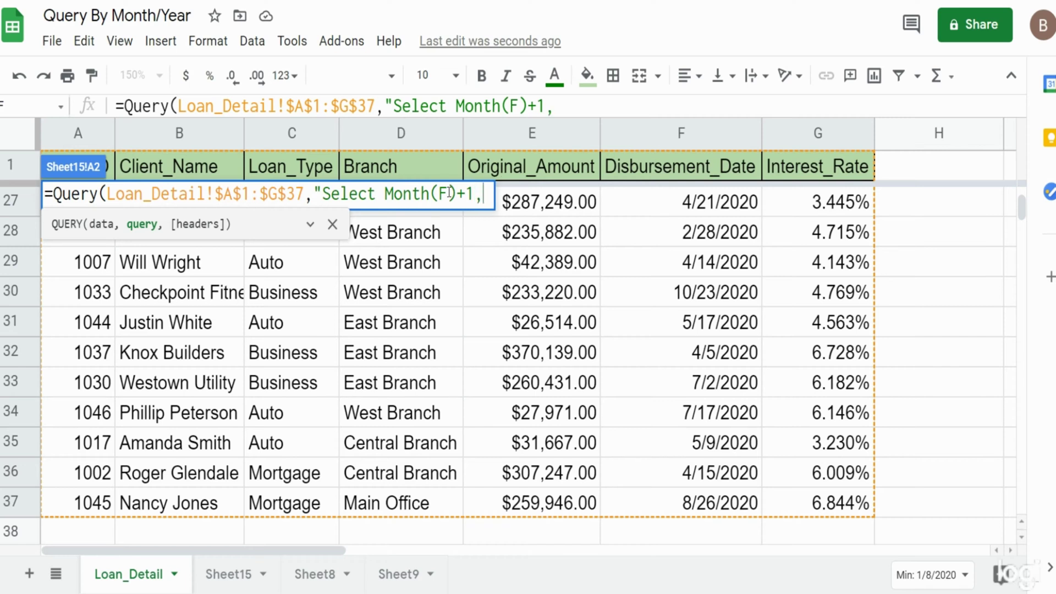
pyautogui.write('Year')
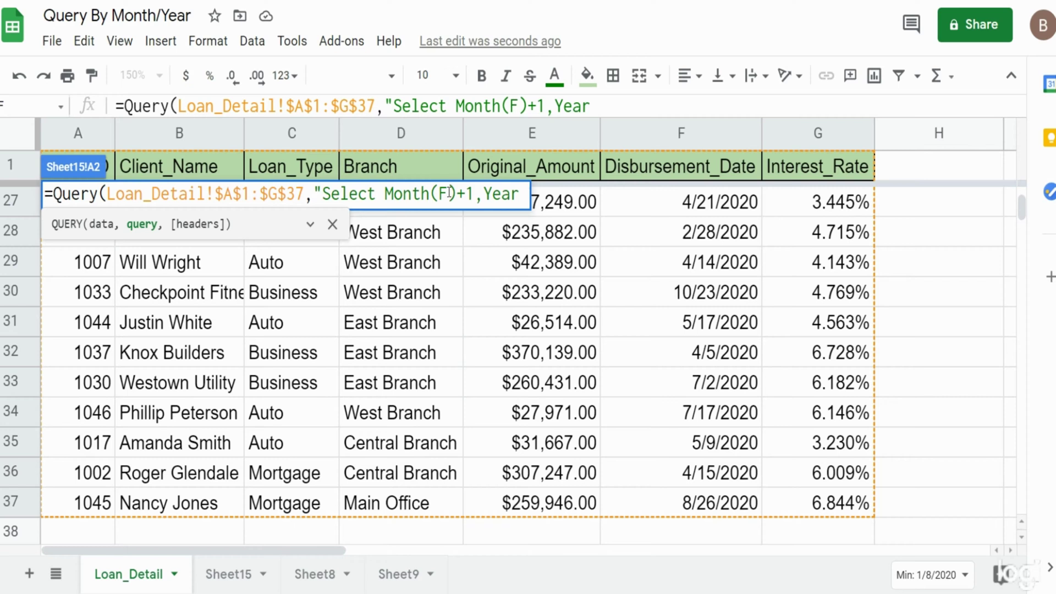
pyautogui.write('(')
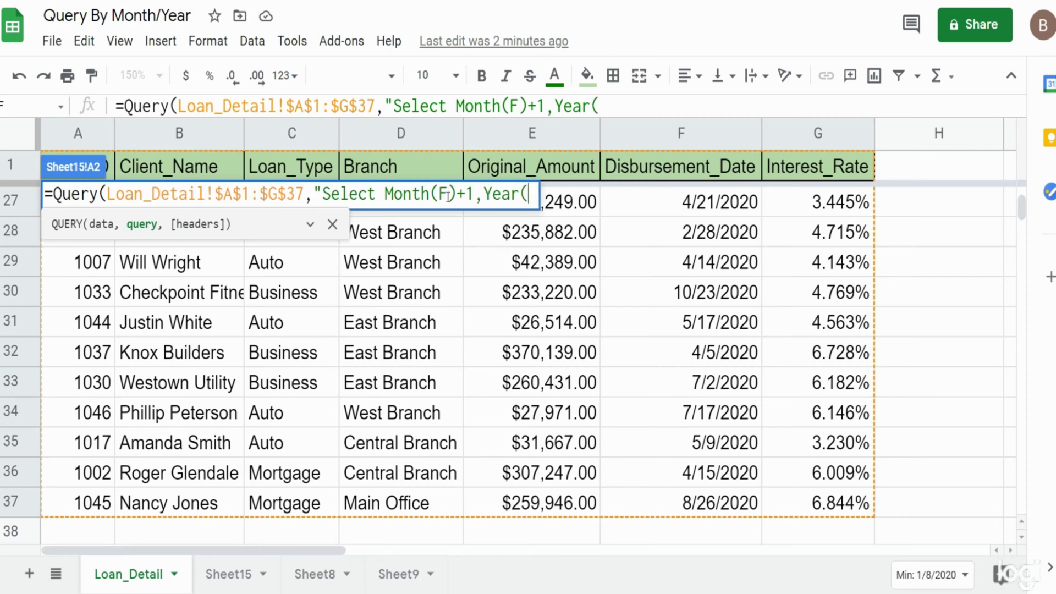
pyautogui.write('F)')
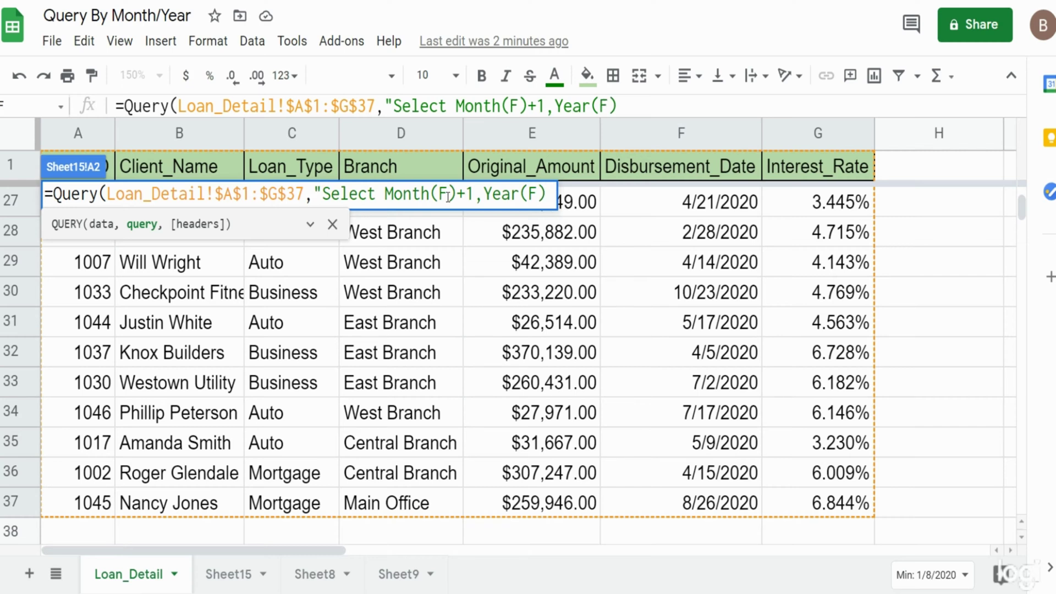
pyautogui.write(',Sum')
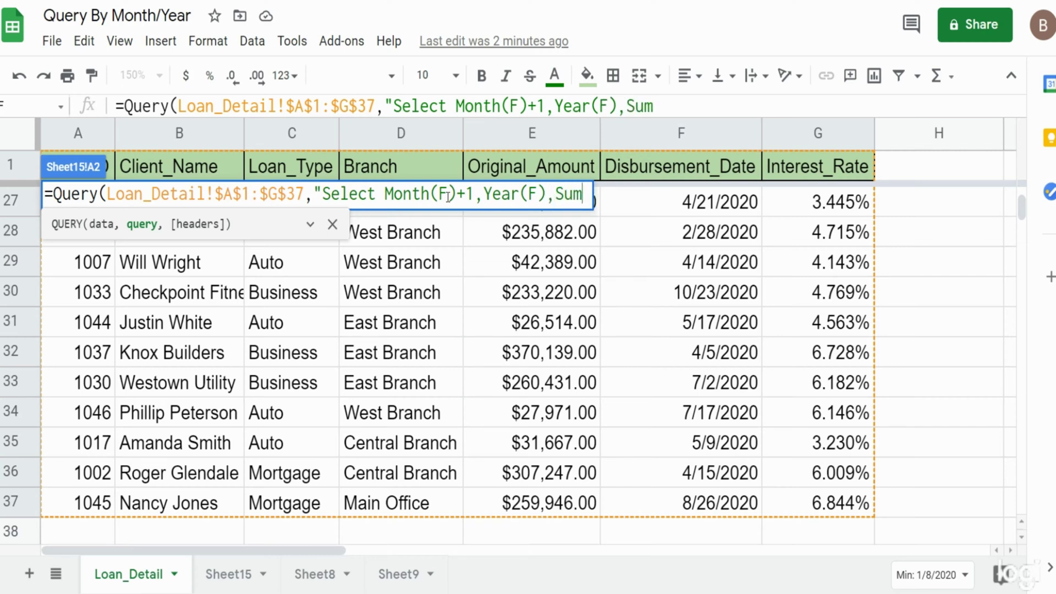
pyautogui.write('(E')
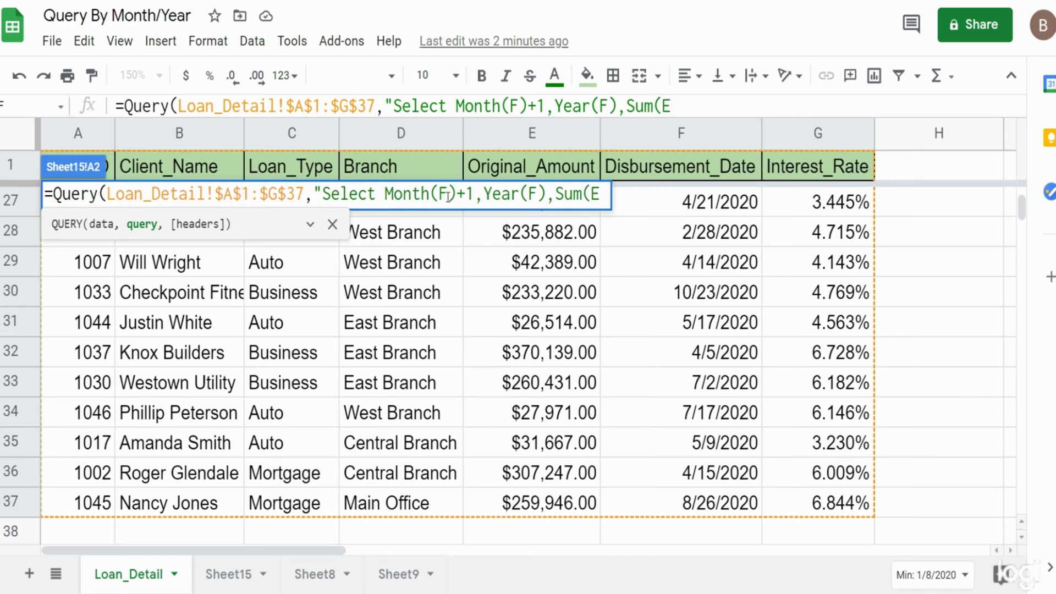
pyautogui.write(')')
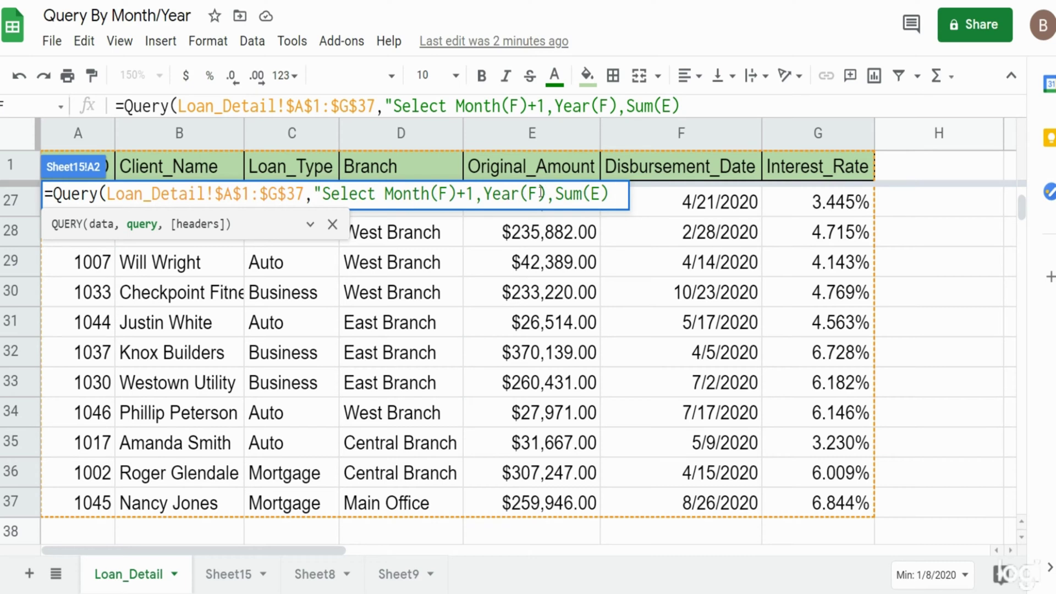
# - Add Group by Month(F)+1,Year(F), close the string, and set headers to 1
pyautogui.write('Group by')
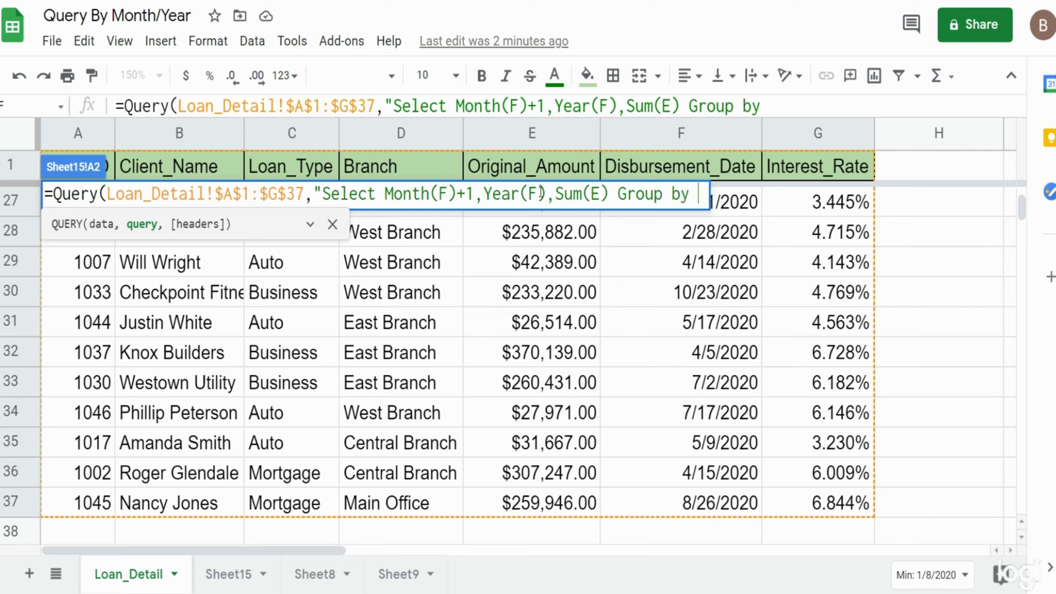
pyautogui.moveTo(546, 194); pyautogui.dragTo(385, 192)
pyautogui.hotkey('ctrl', 'c')
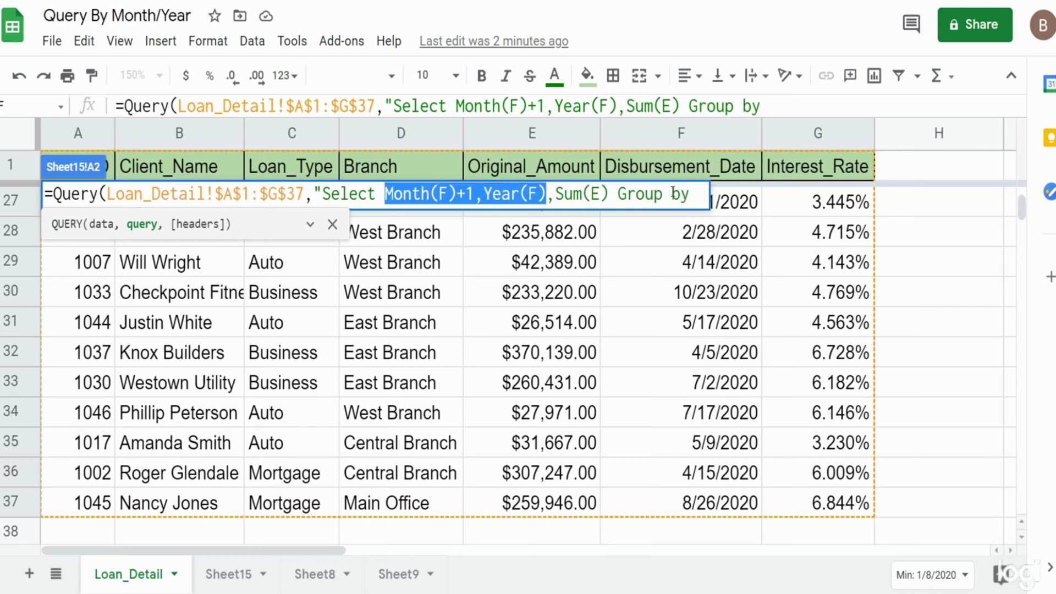
pyautogui.click(711, 198)
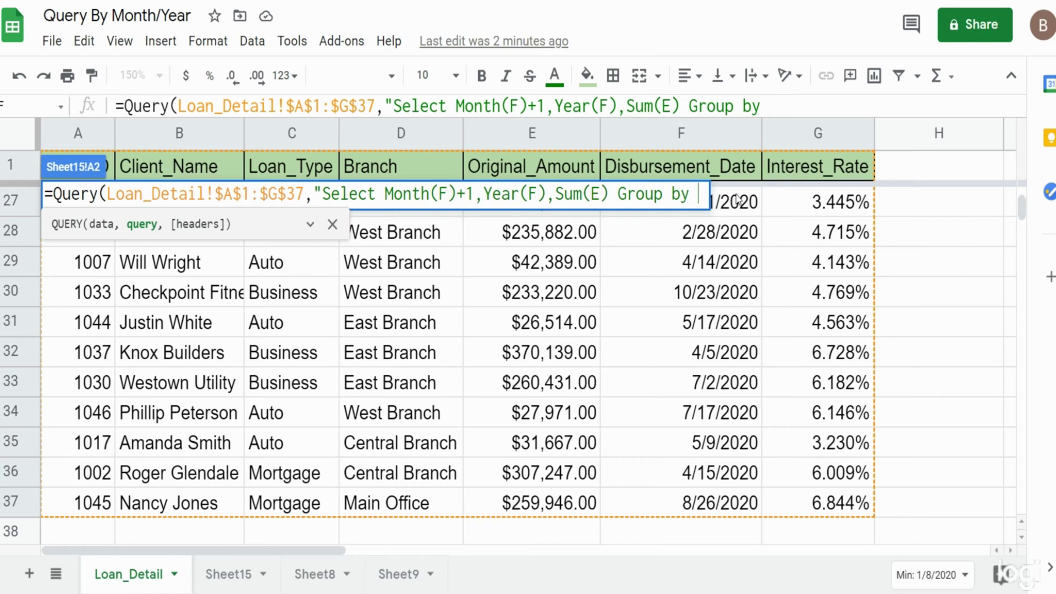
pyautogui.hotkey('ctrl', 'v')
pyautogui.write('"')
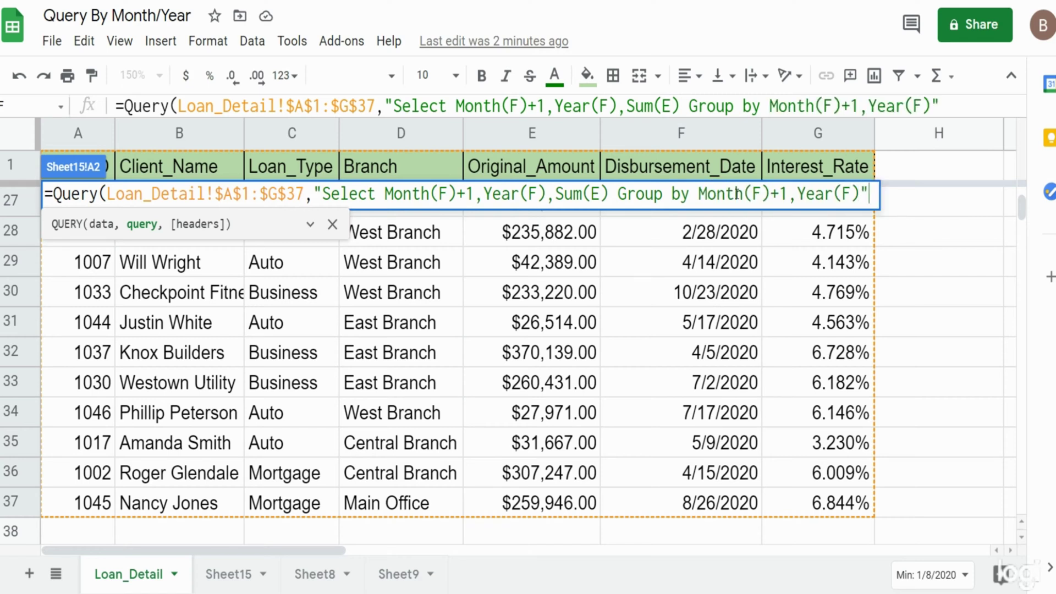
pyautogui.write(',')
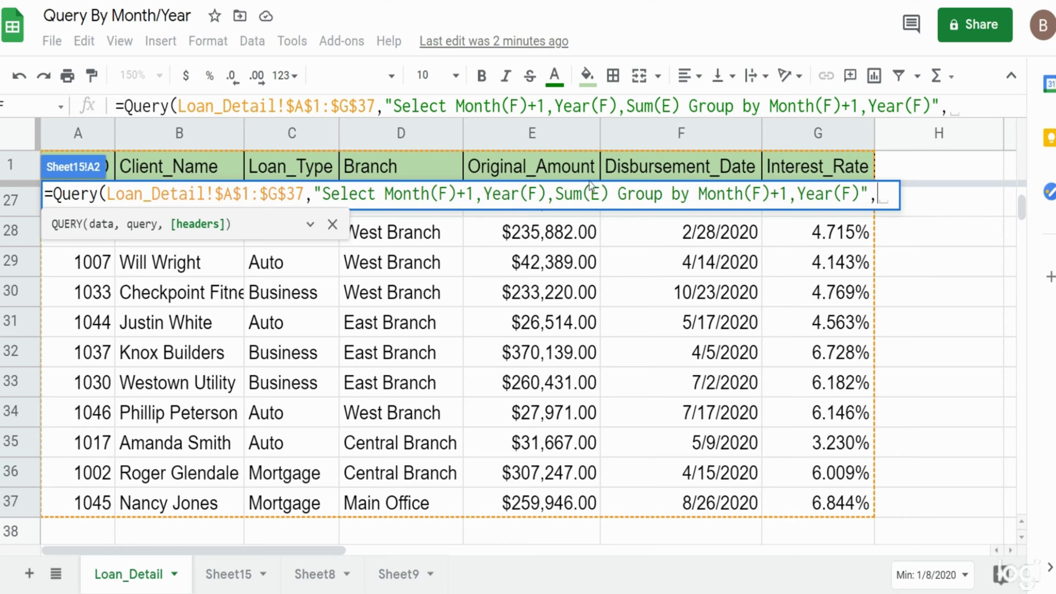
pyautogui.write('1)')
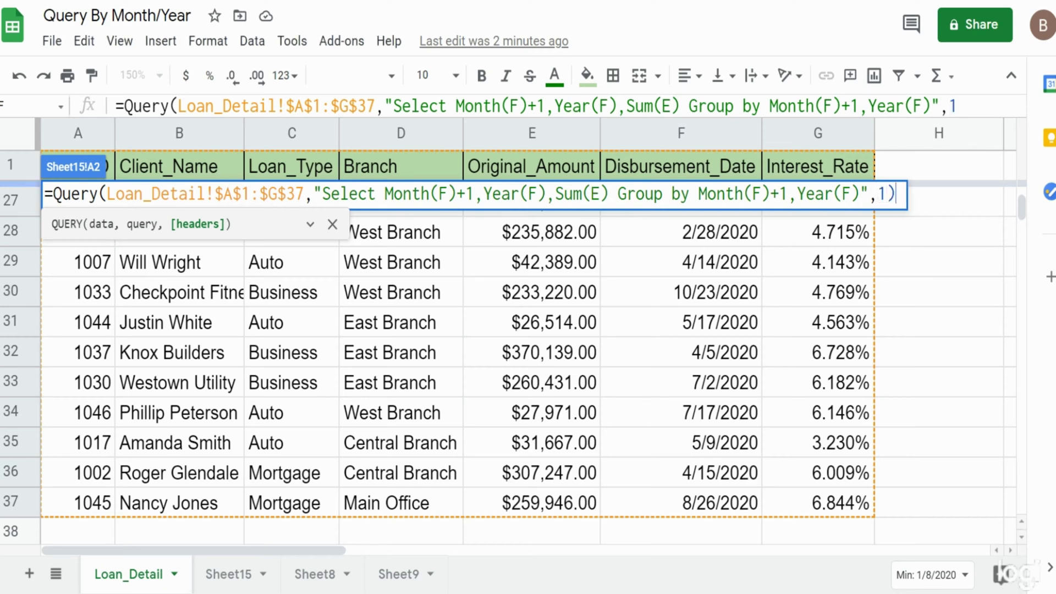
pyautogui.press('Return')
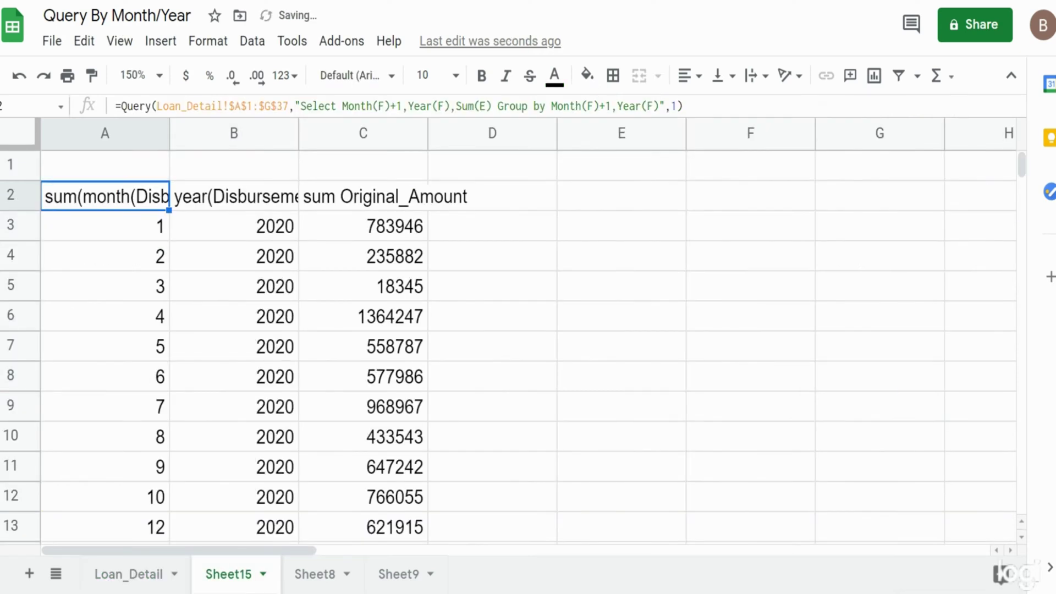
pyautogui.scroll(-3, 145, 242)
pyautogui.scroll(3, 145, 242)
pyautogui.click(146, 230)
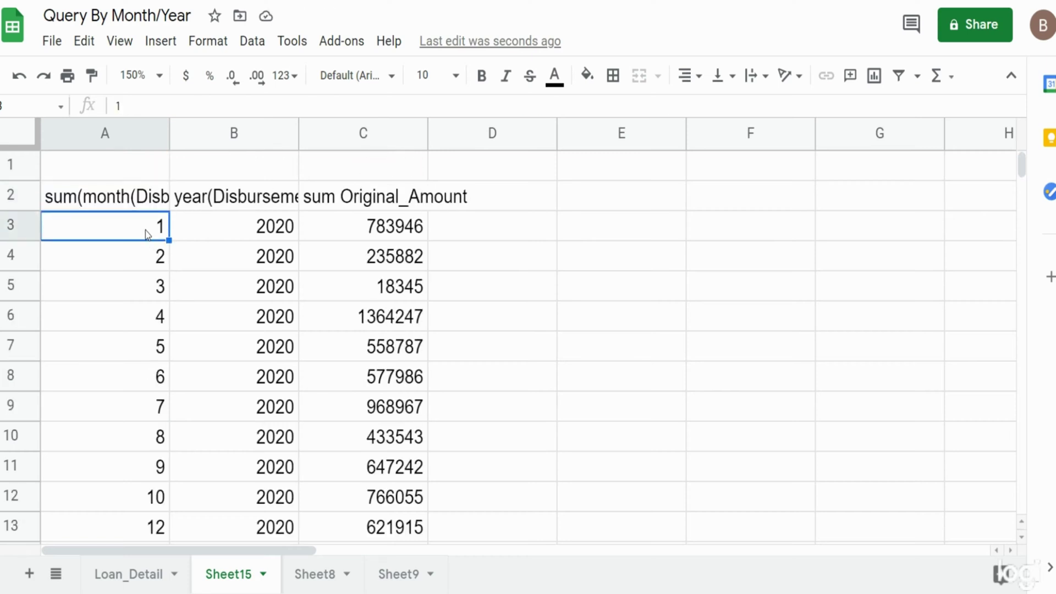
pyautogui.click(278, 238)
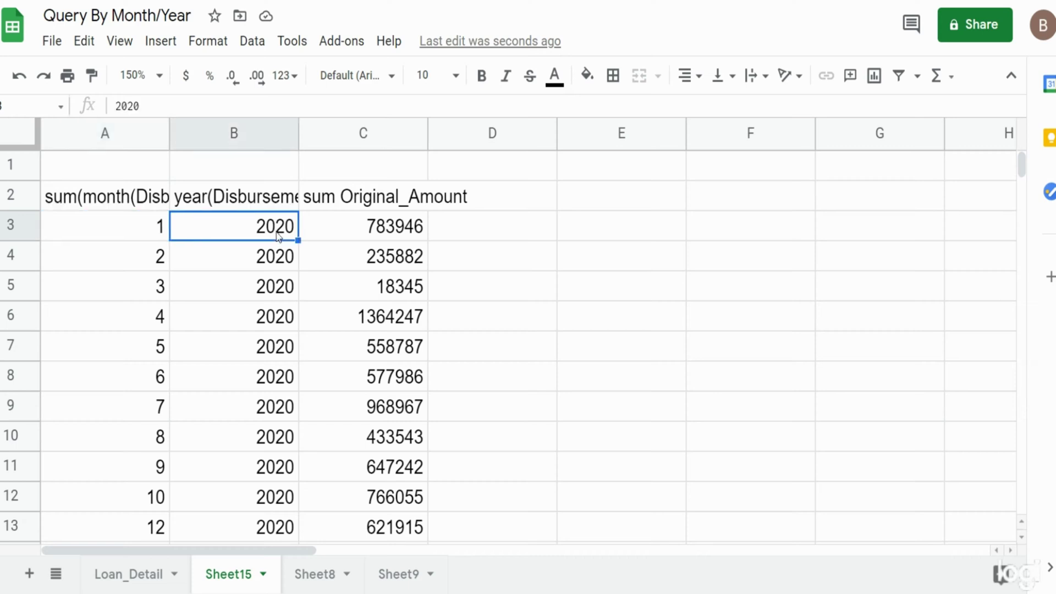
pyautogui.click(402, 236)
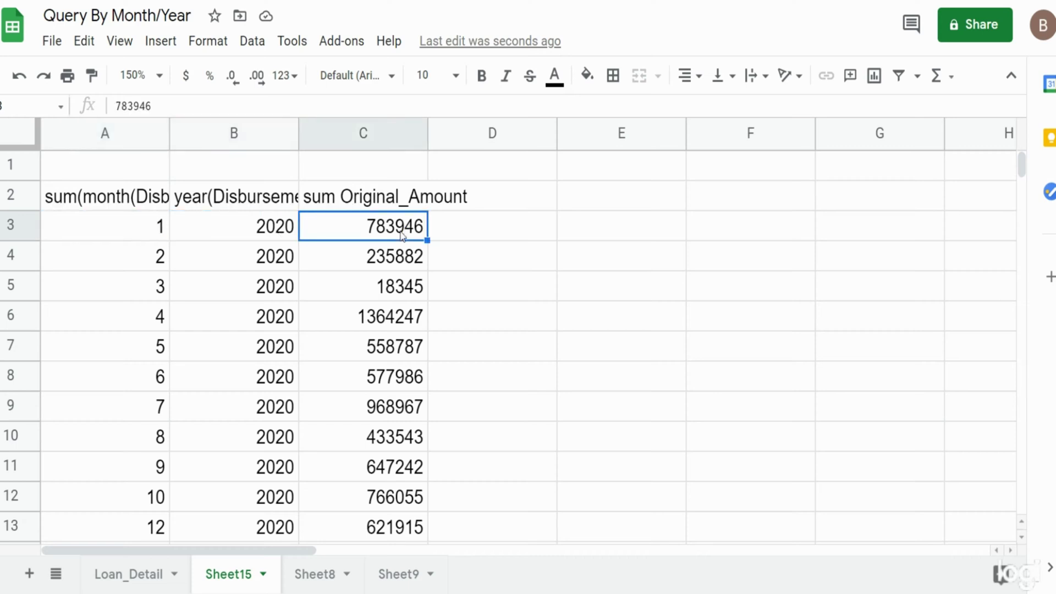
# - Reopen the QUERY formula in A2 for editing
pyautogui.click(139, 198)
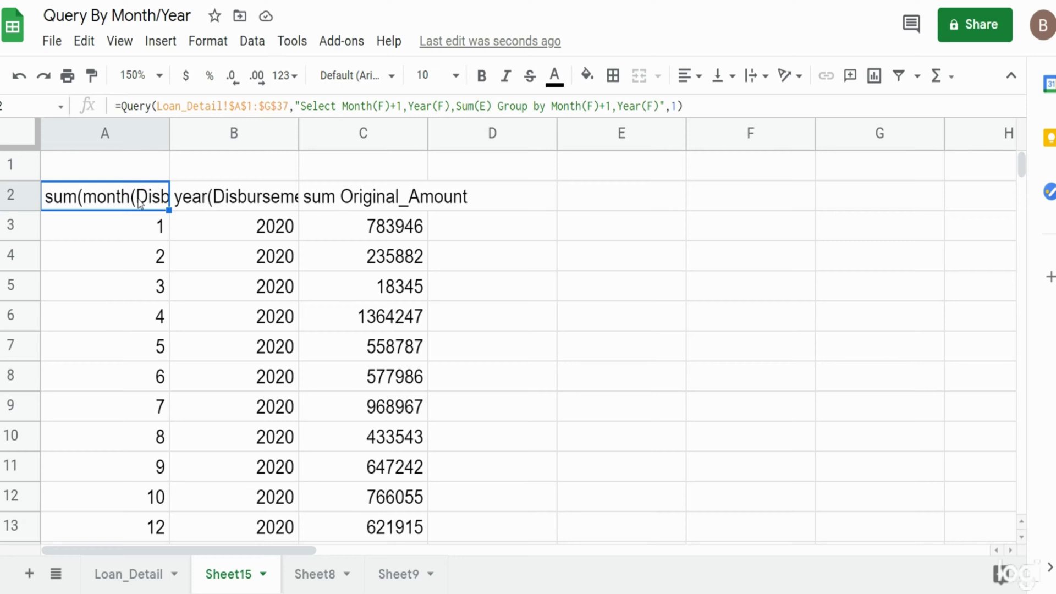
pyautogui.doubleClick(140, 198)
pyautogui.press('Escape')
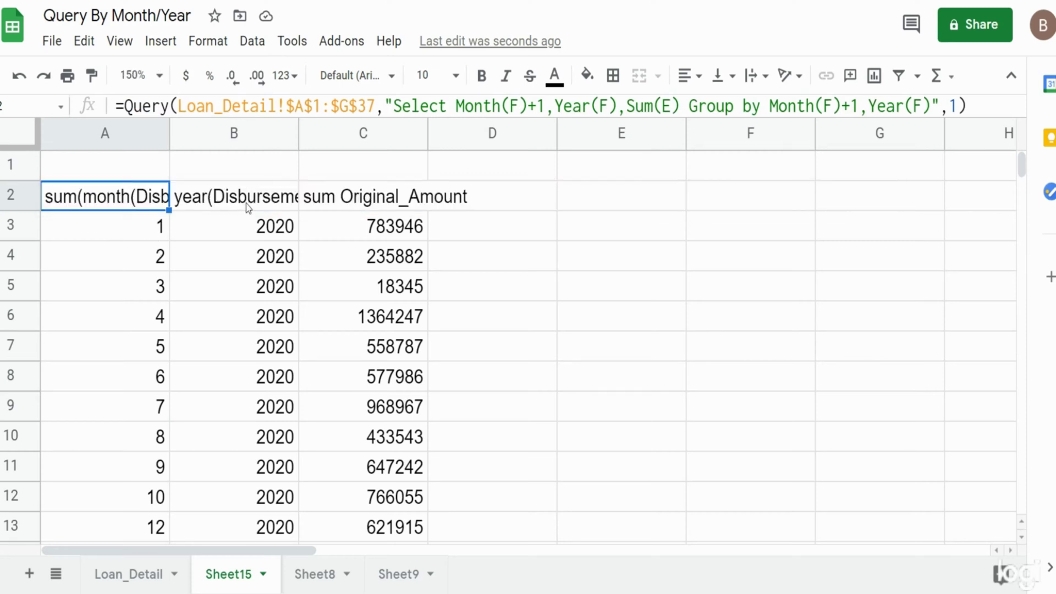
pyautogui.doubleClick(156, 206)
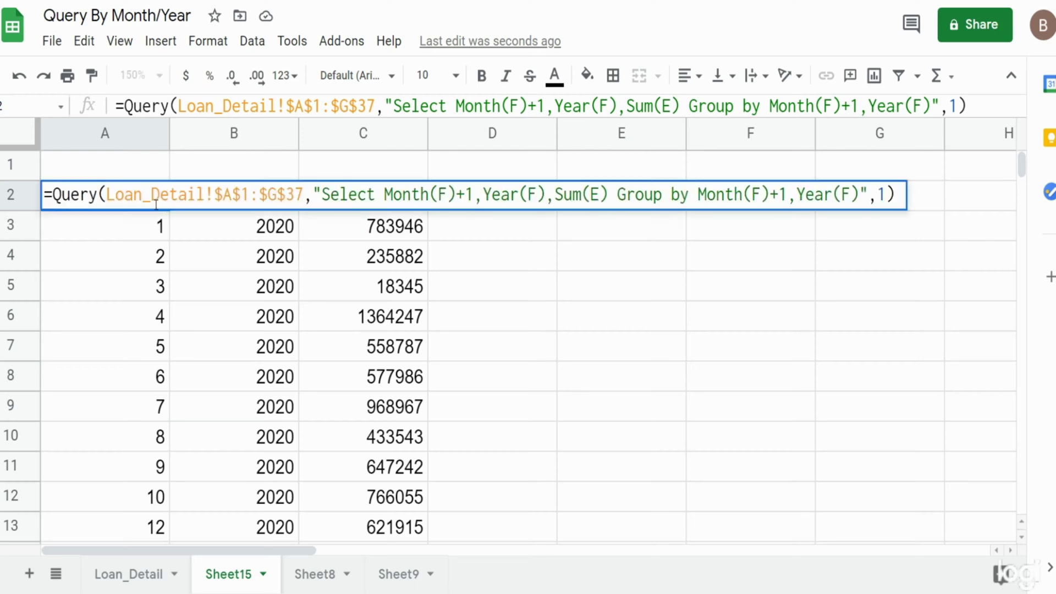
# - Add the clause label Month(F)+1 'Month', Year(F) 'Year' to the query string
pyautogui.click(859, 194)
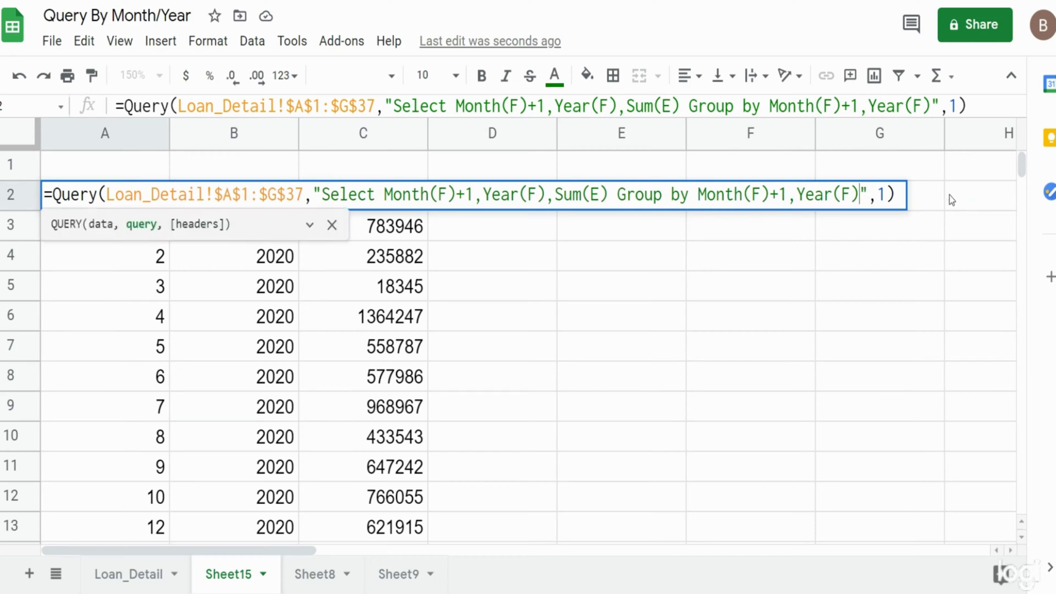
pyautogui.write('label')
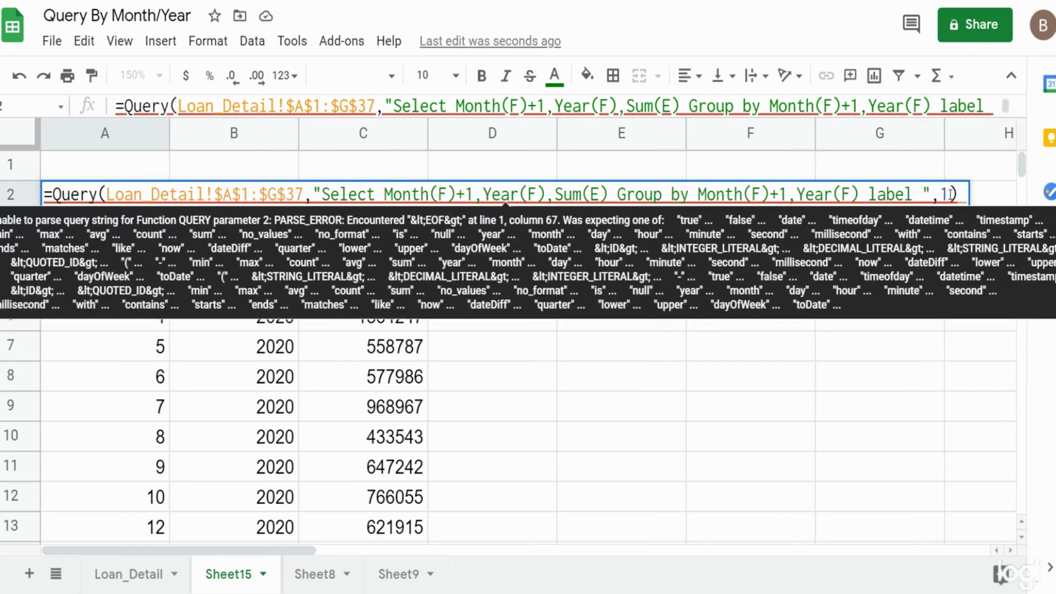
pyautogui.moveTo(473, 195); pyautogui.dragTo(383, 194)
pyautogui.hotkey('ctrl', 'c')
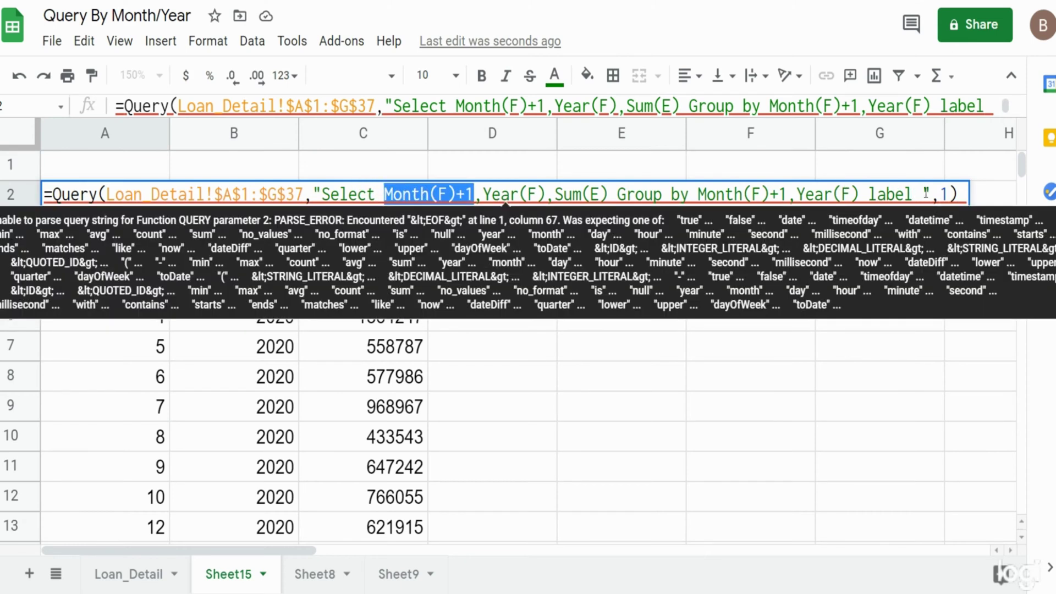
pyautogui.click(927, 194)
pyautogui.hotkey('ctrl', 'v')
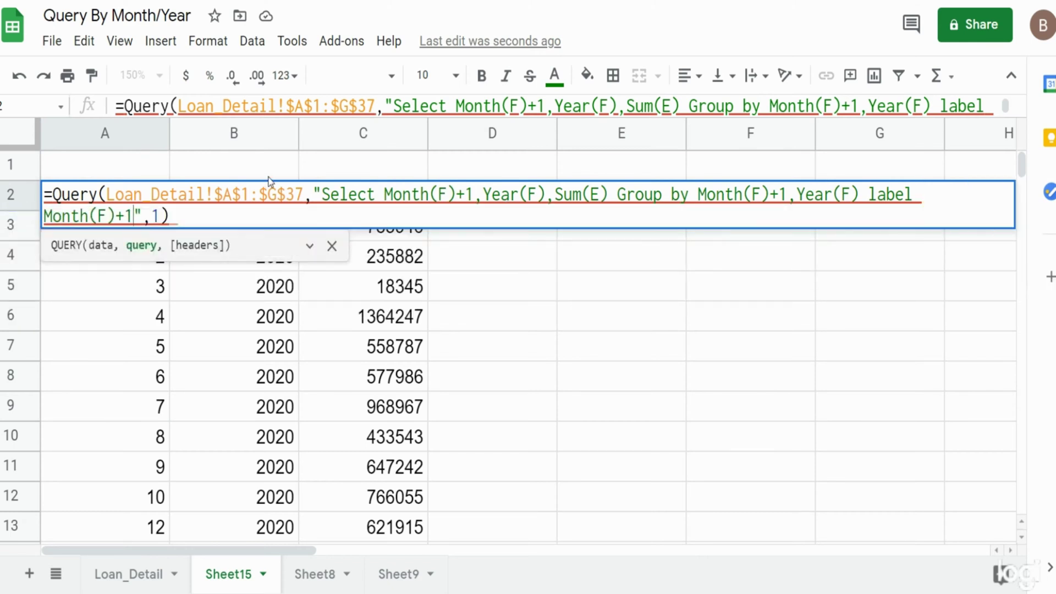
pyautogui.write("'")
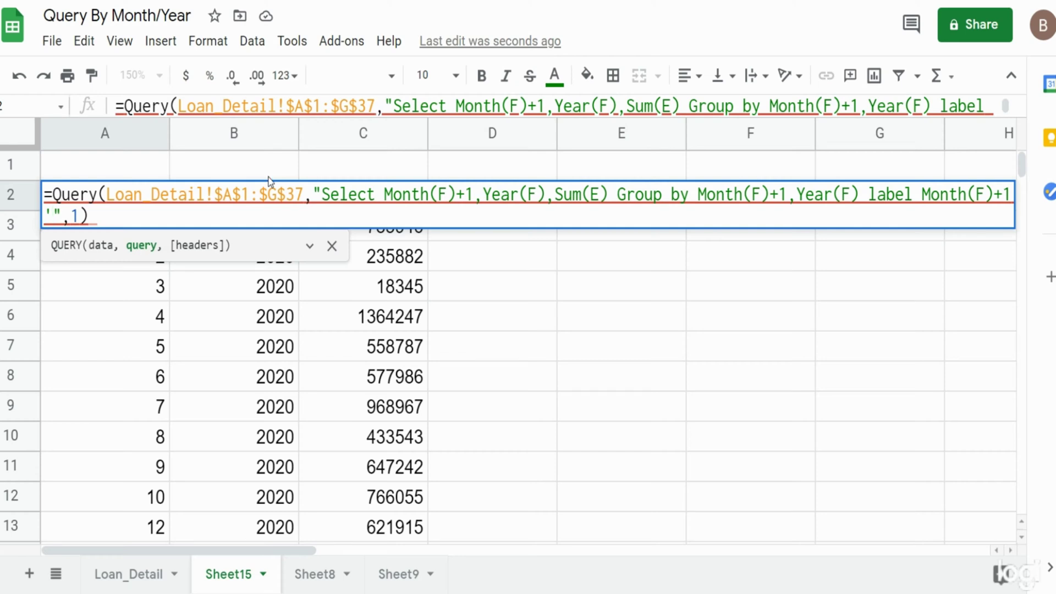
pyautogui.write("Month',")
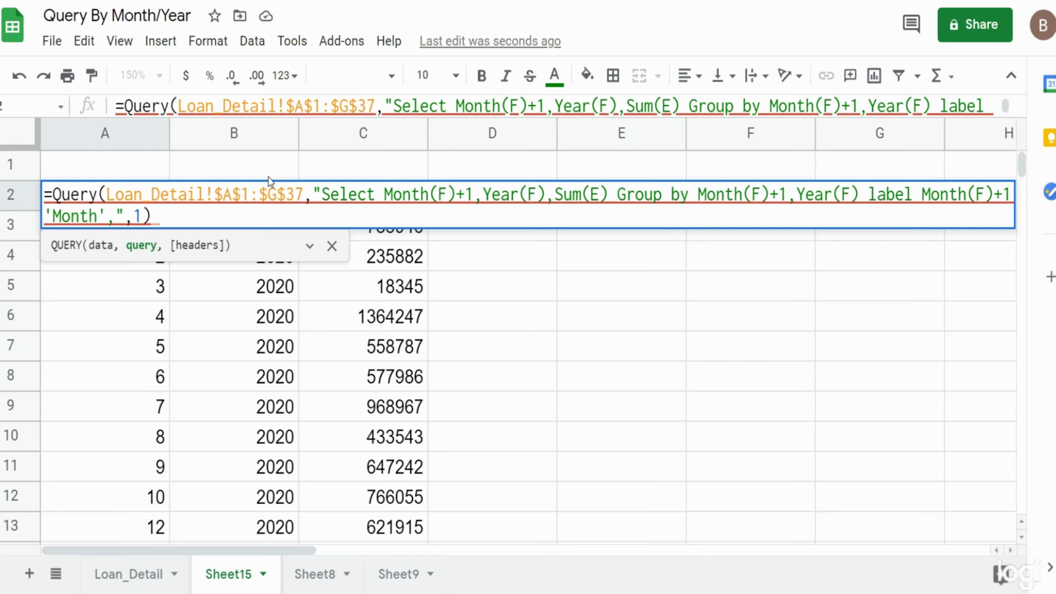
pyautogui.write('Year(F)')
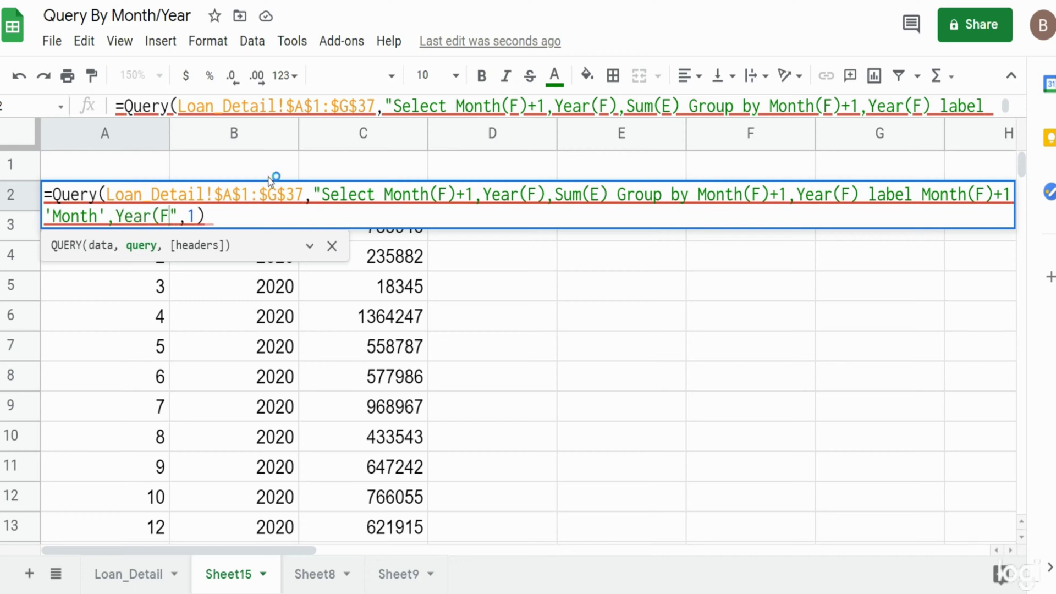
pyautogui.write(" 'Year")
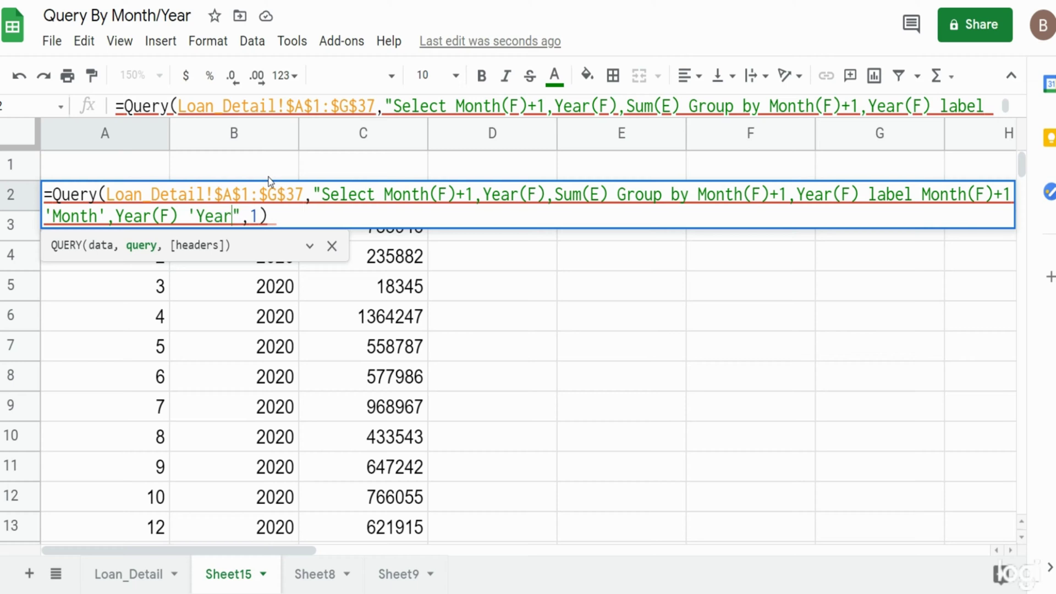
pyautogui.write("'")
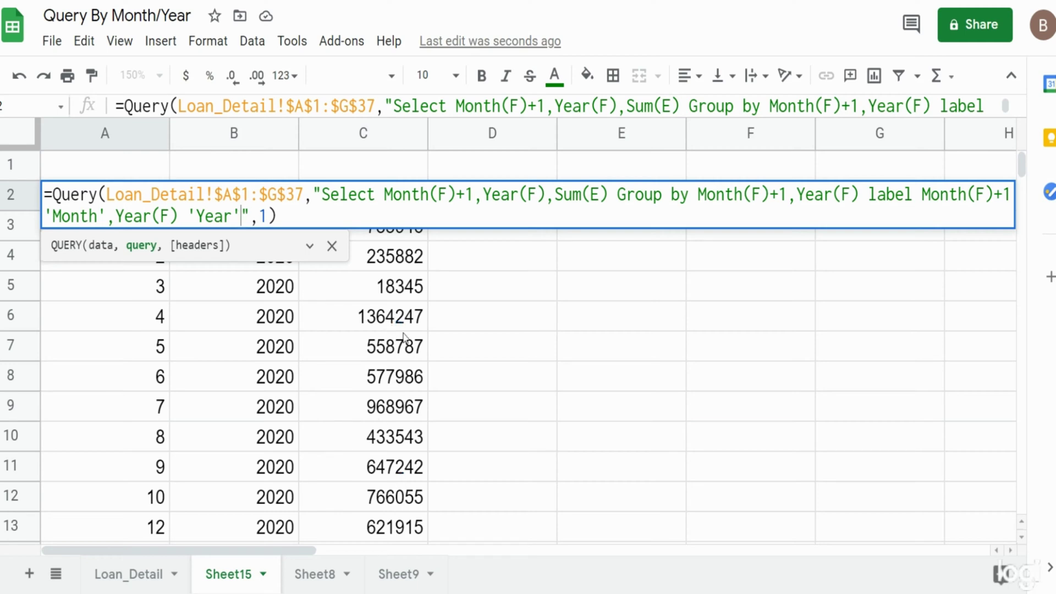
# - Append Format Sum(E) '##,##0.00' to the query and commit the formula
pyautogui.write('Format')
pyautogui.write(' Su')
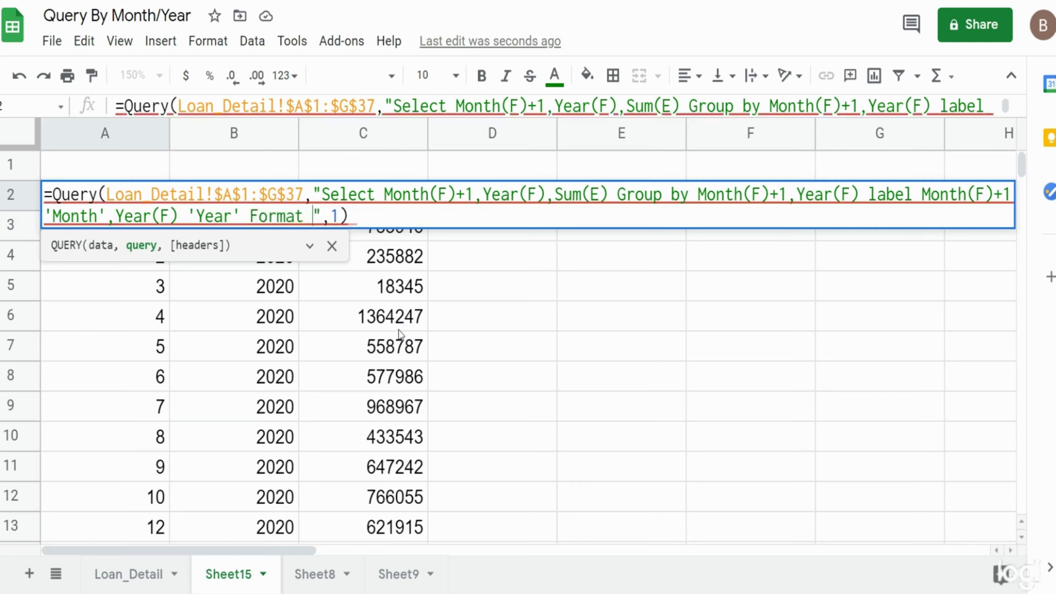
pyautogui.write('m(E')
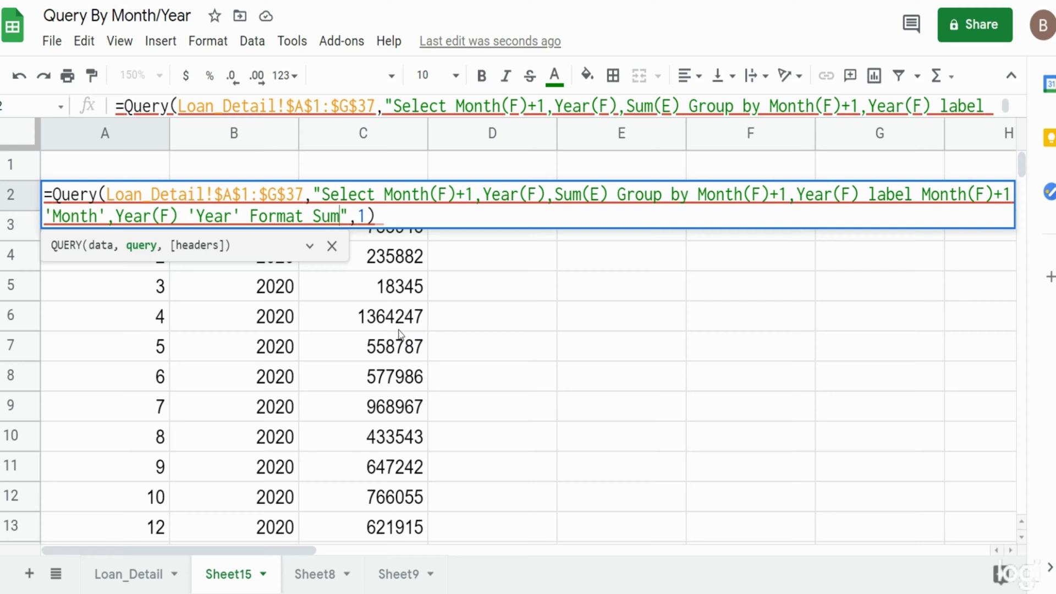
pyautogui.write(") '")
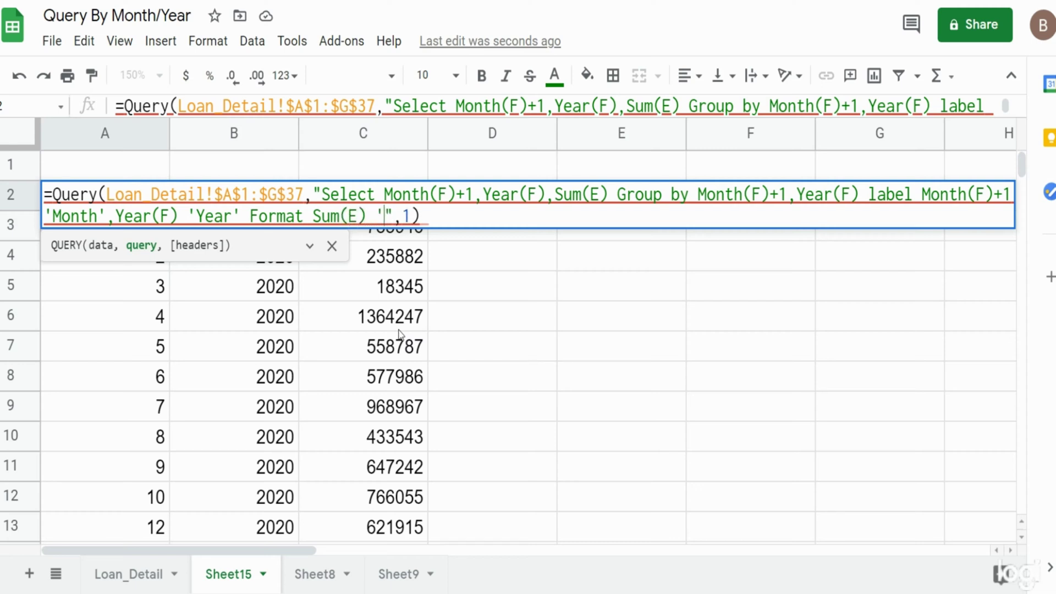
pyautogui.write('##,')
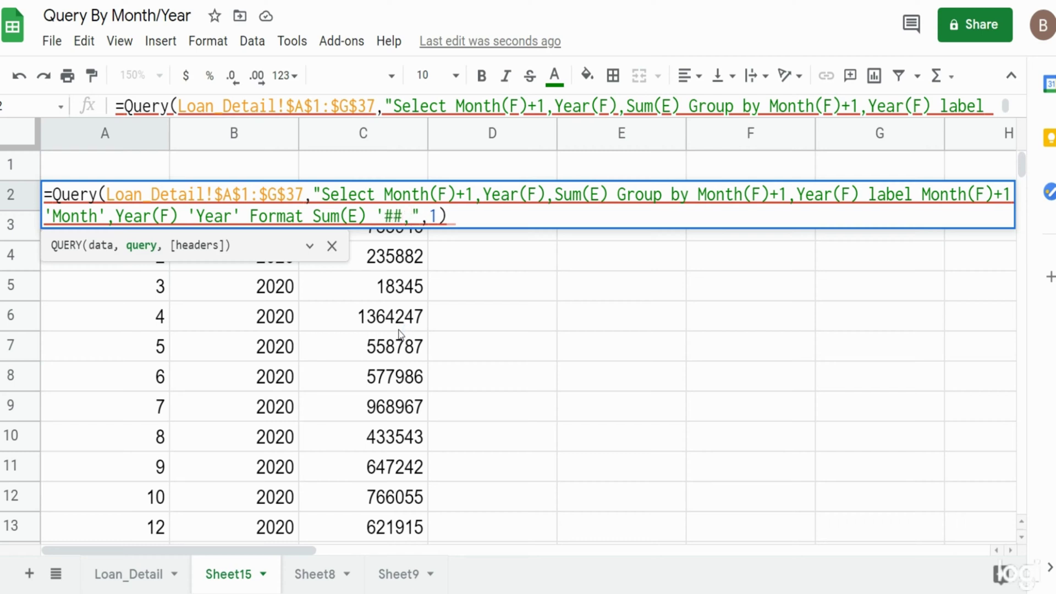
pyautogui.write('##')
pyautogui.write('0.00')
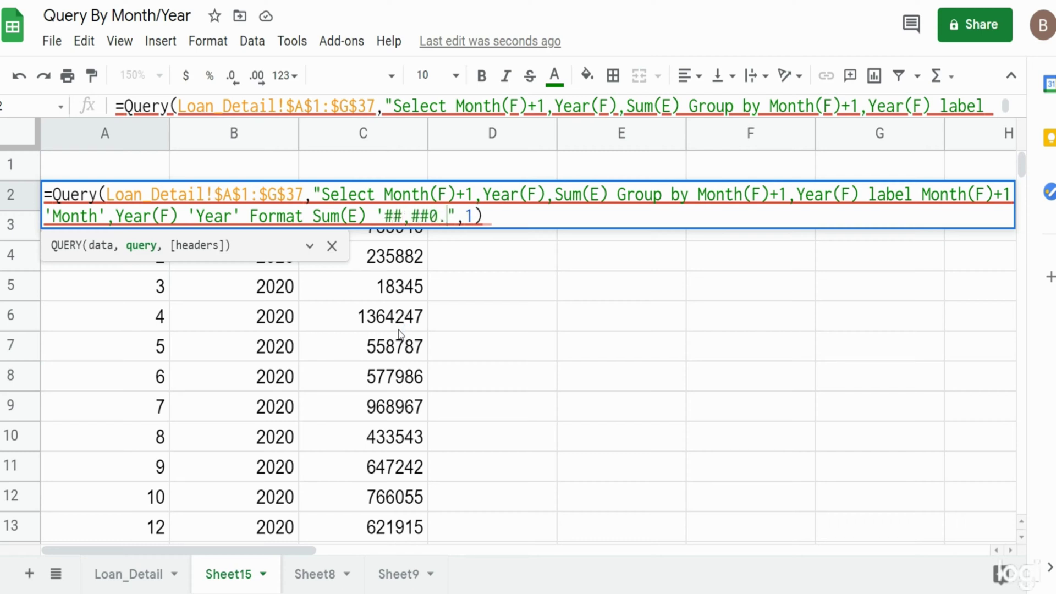
pyautogui.write("'")
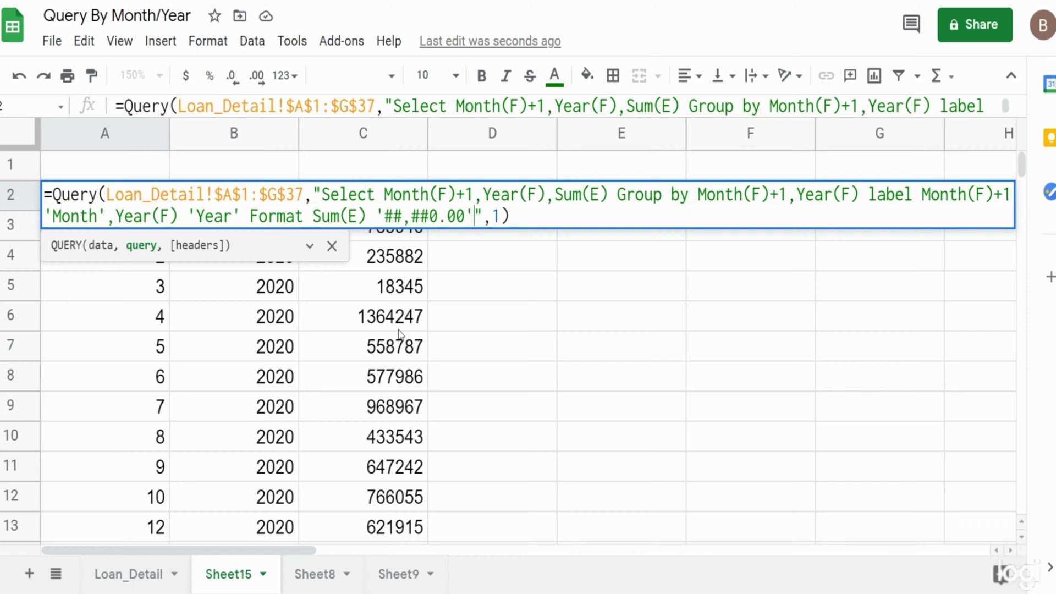
pyautogui.press('Return')
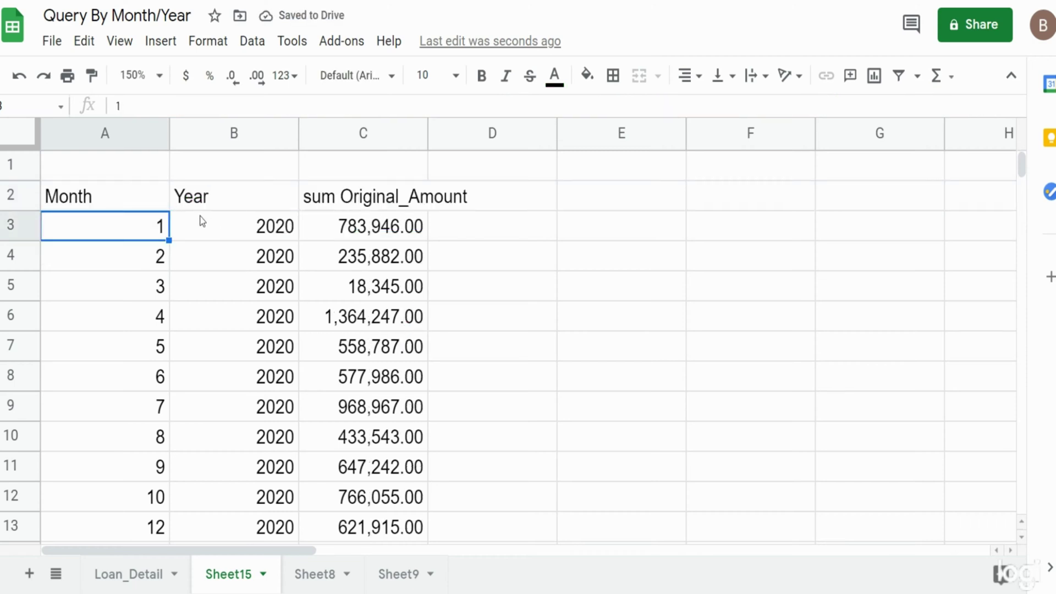
# - Check the Month, Year and first amount cells, then reopen the A2 formula
pyautogui.click(88, 199)
pyautogui.click(190, 206)
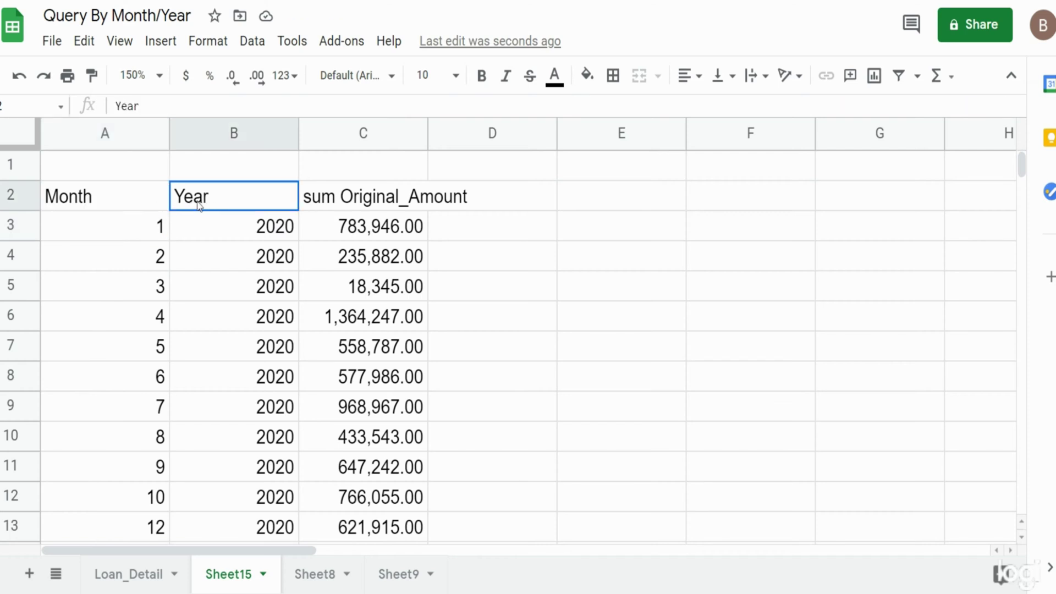
pyautogui.click(382, 230)
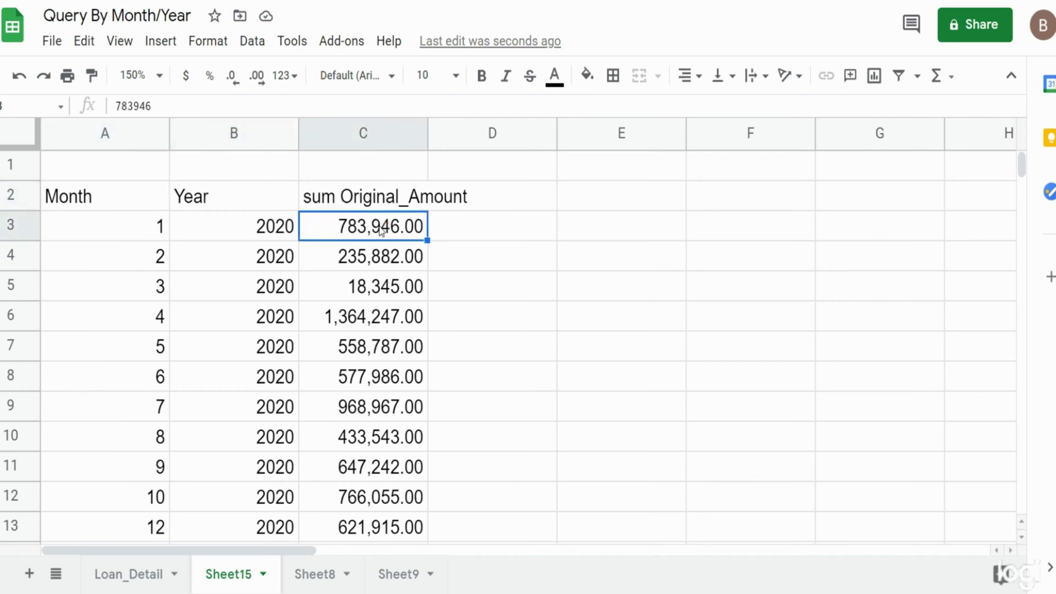
pyautogui.click(114, 203)
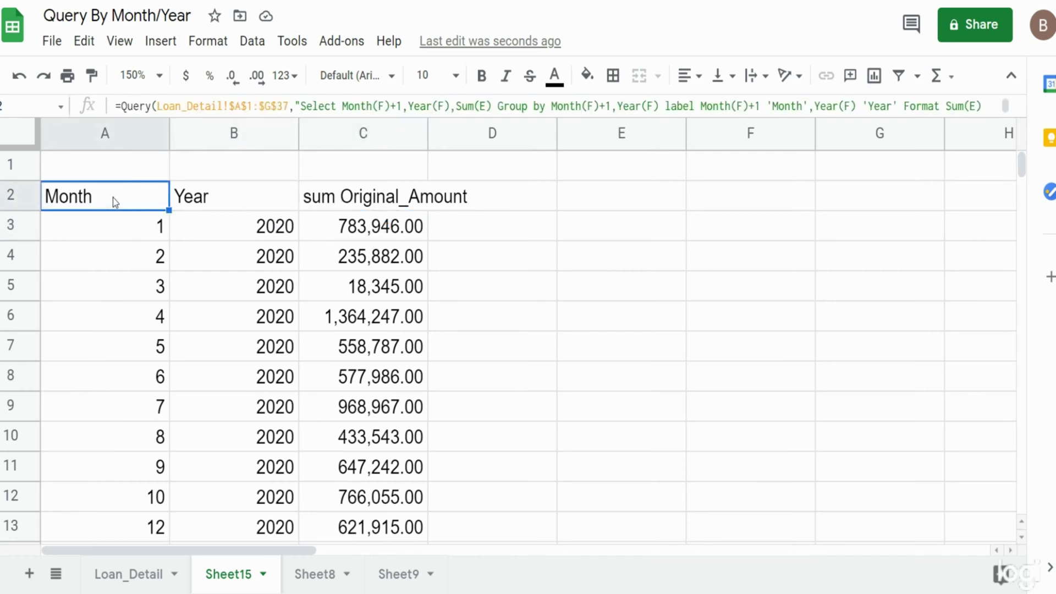
pyautogui.doubleClick(113, 197)
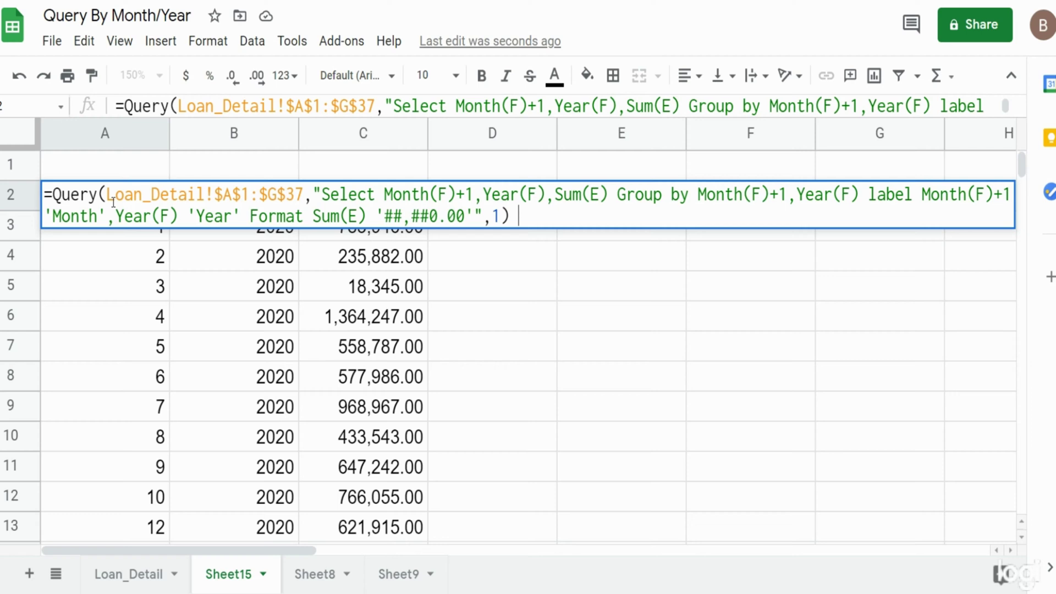
# - Insert Where Month(F)+1= 5 before Group by to show only month 5
pyautogui.click(618, 194)
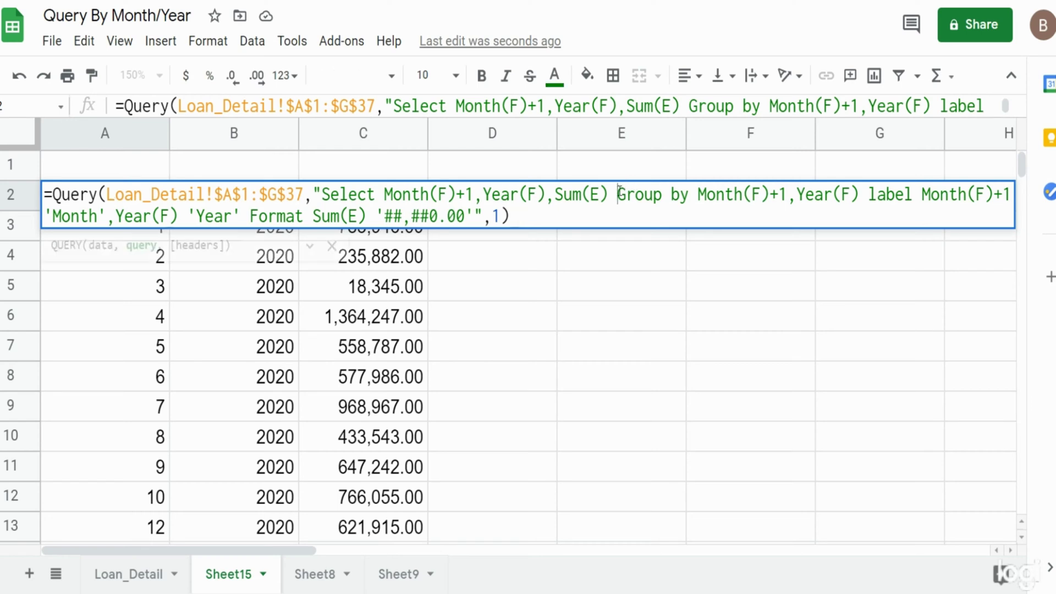
pyautogui.write('Where')
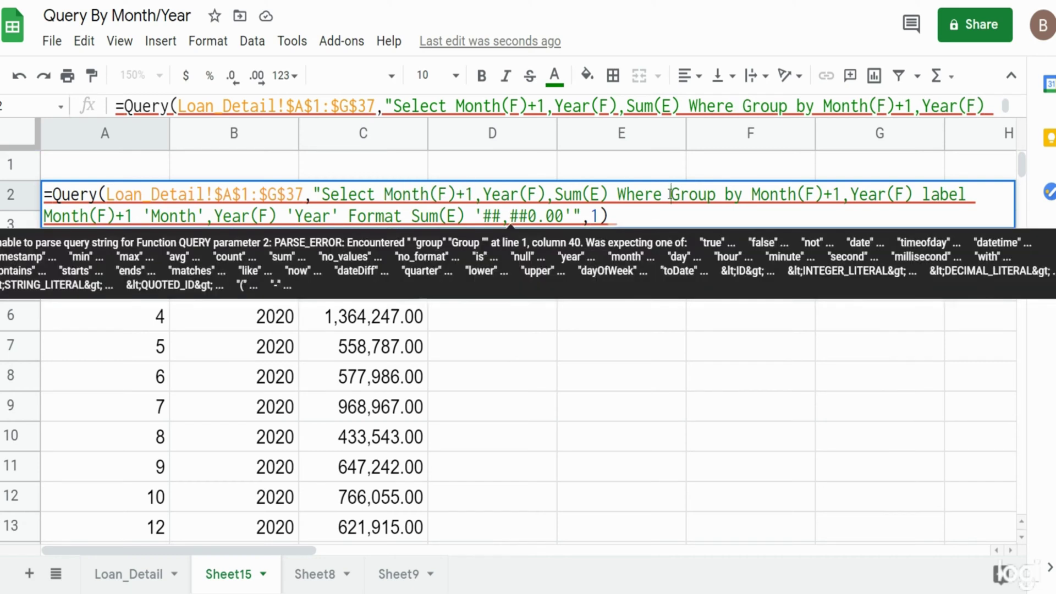
pyautogui.write('Month(F)+1')
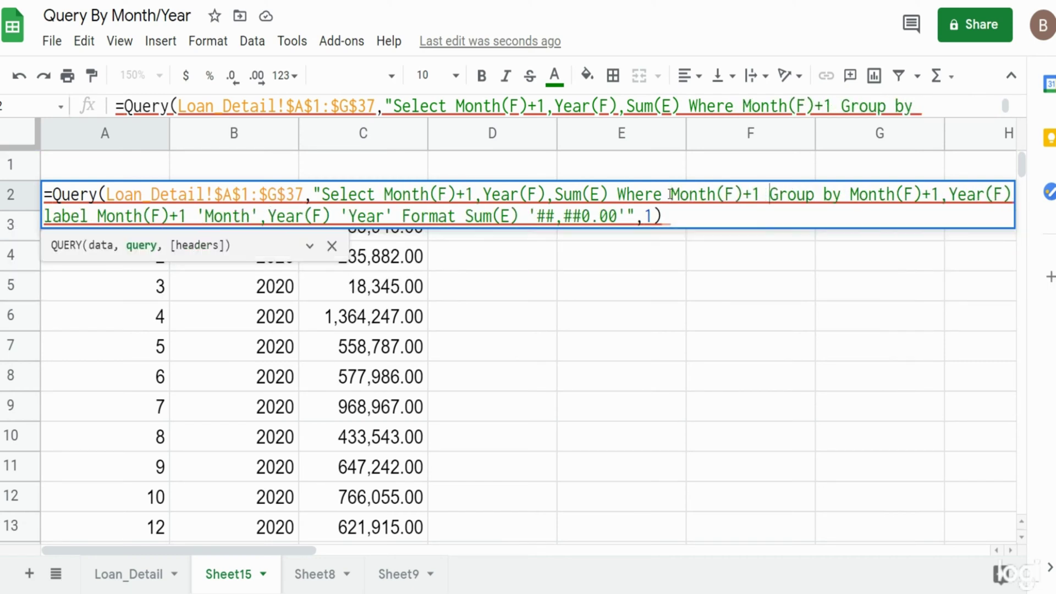
pyautogui.press('Left')
pyautogui.write('= ')
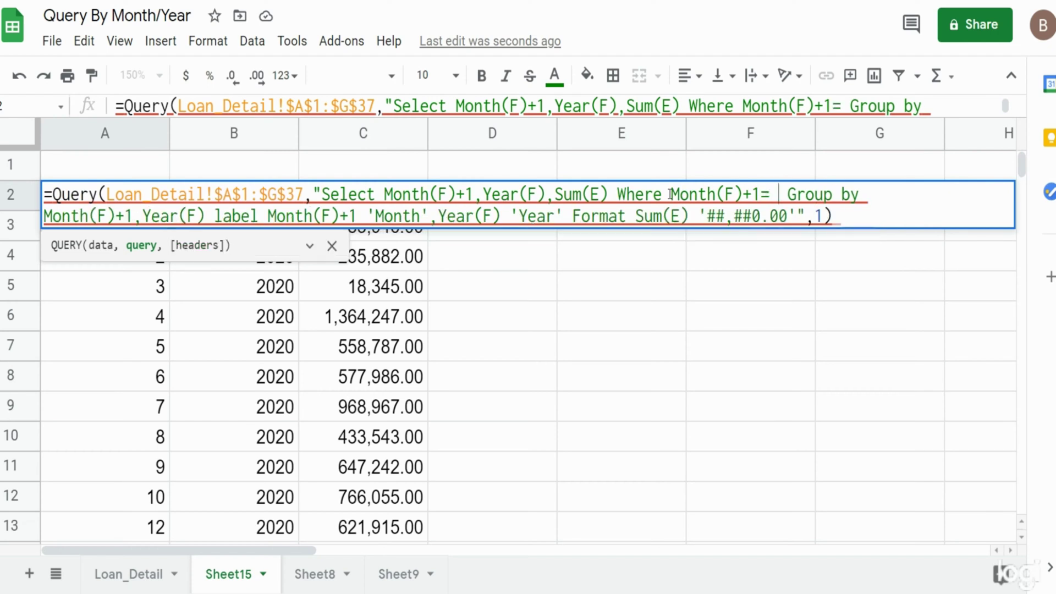
pyautogui.write('5')
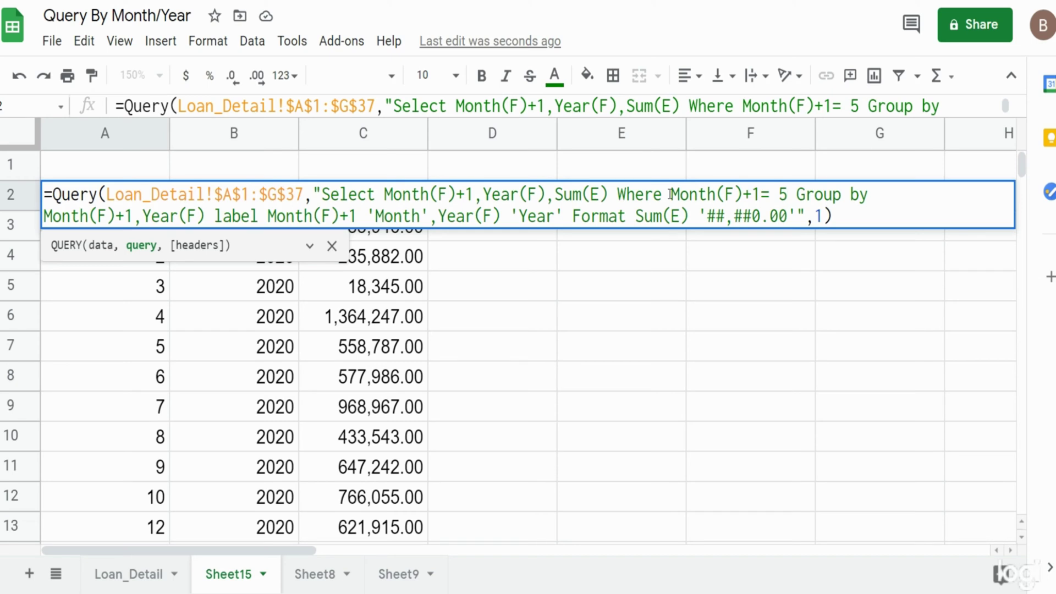
pyautogui.press('Return')
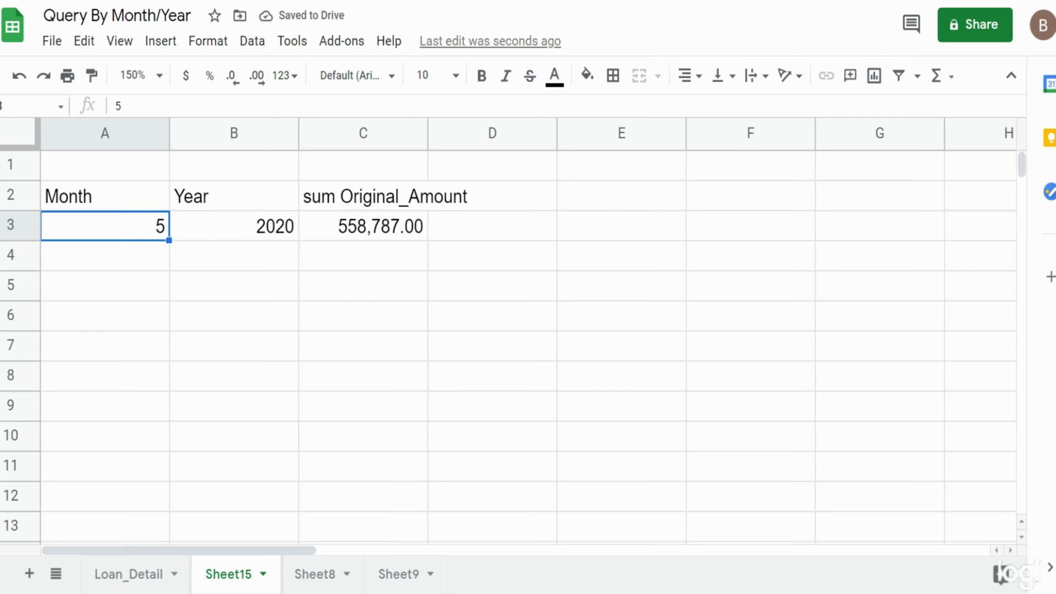
pyautogui.click(127, 198)
pyautogui.doubleClick(124, 193)
pyautogui.click(422, 357)
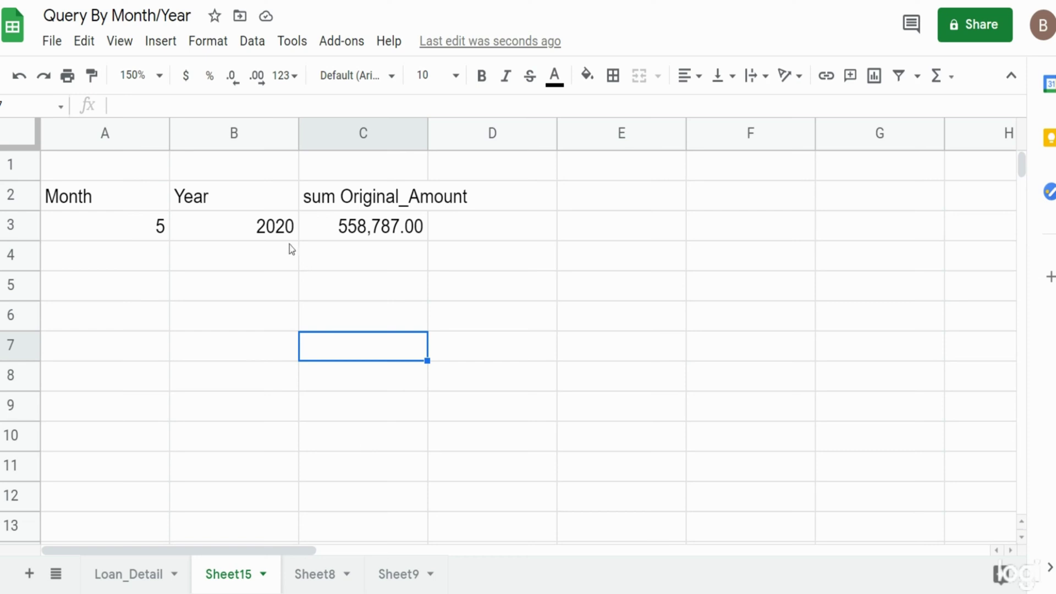
pyautogui.click(157, 228)
pyautogui.click(197, 230)
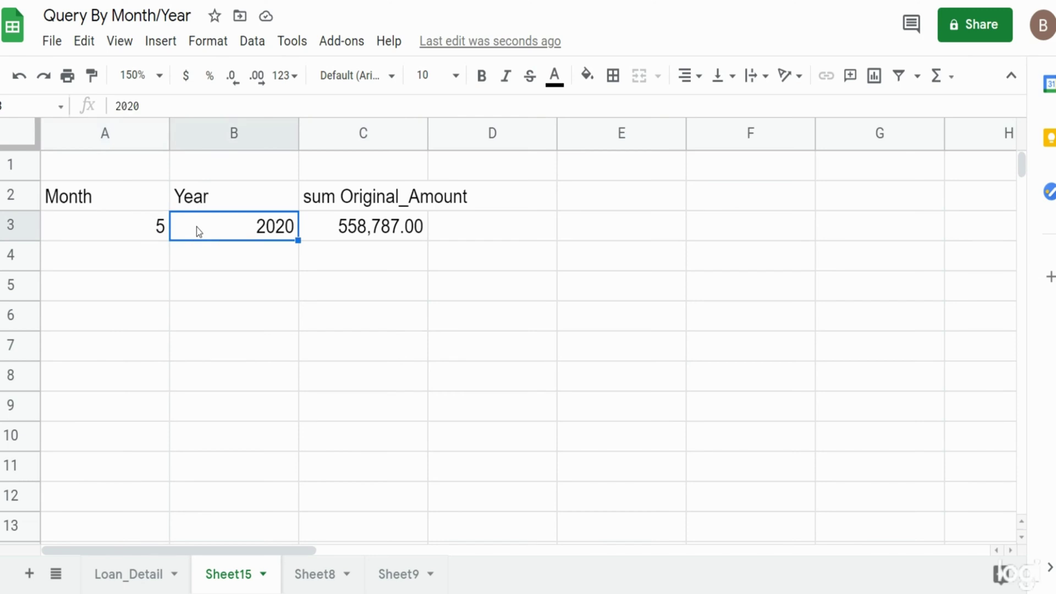
pyautogui.click(138, 227)
pyautogui.click(199, 232)
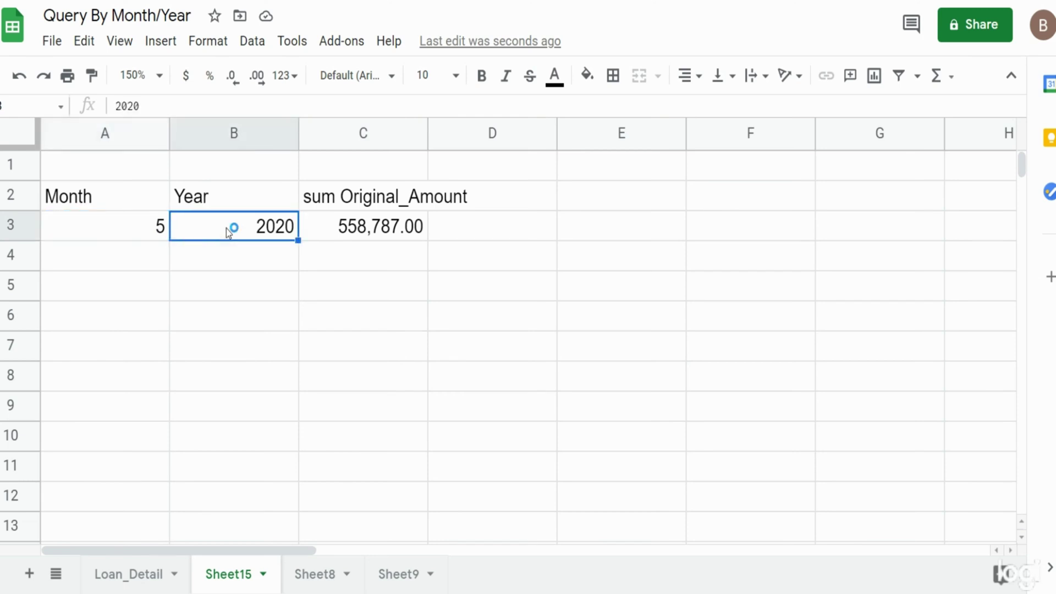